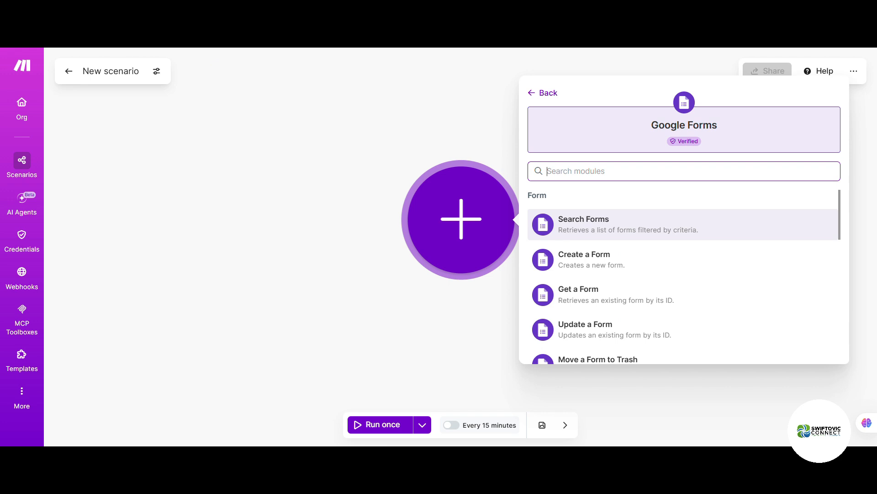
Step: Add Google Forms Watch Responses as the trigger of the Integration Google Forms scenario
{"action": "scroll", "coordinate": [700, 281], "scroll_direction": "down", "scroll_amount": 3}
{"action": "left_click", "coordinate": [690, 297]}
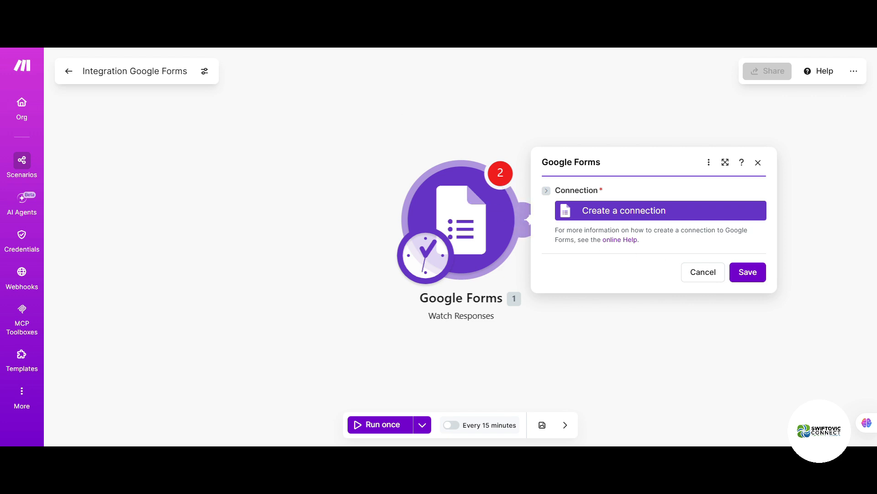
Step: Create a Google connection by signing in with Google and granting Make access
{"action": "left_click", "coordinate": [617, 211]}
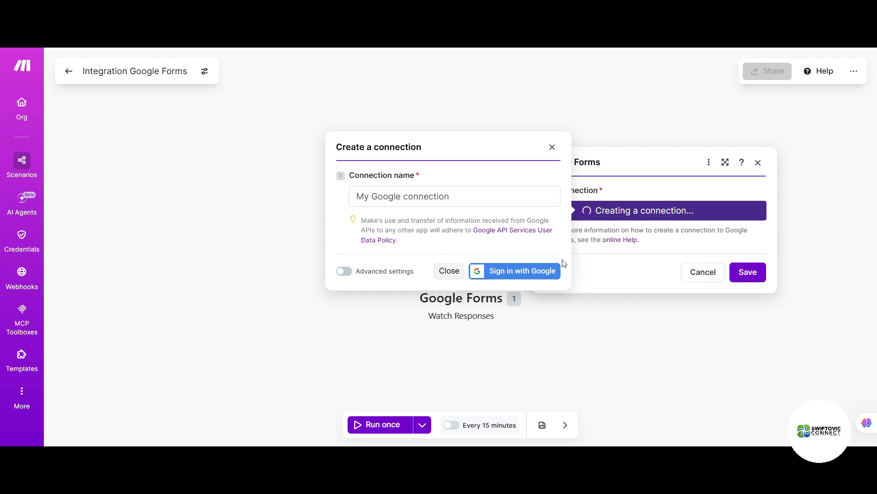
{"action": "left_click", "coordinate": [530, 273]}
{"action": "left_click", "coordinate": [415, 287]}
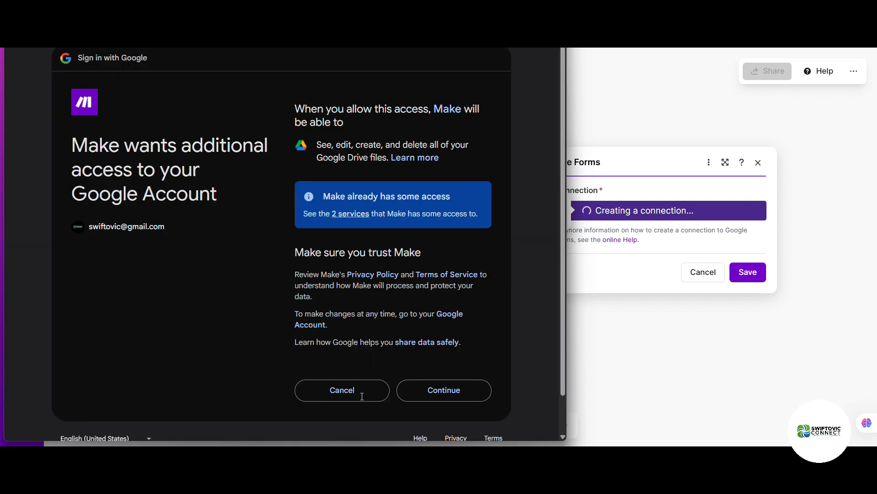
{"action": "left_click", "coordinate": [437, 398]}
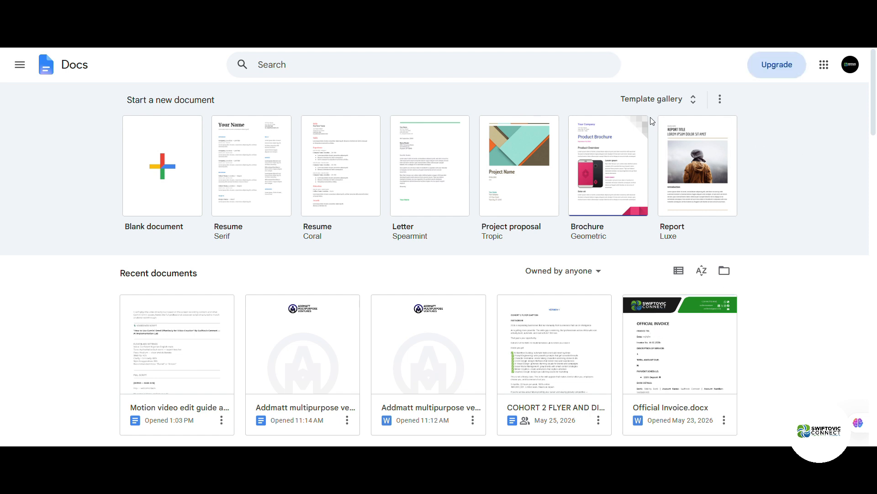
Step: Bring up the Google apps launcher in Docs and scroll down until Forms appears
{"action": "left_click", "coordinate": [826, 66]}
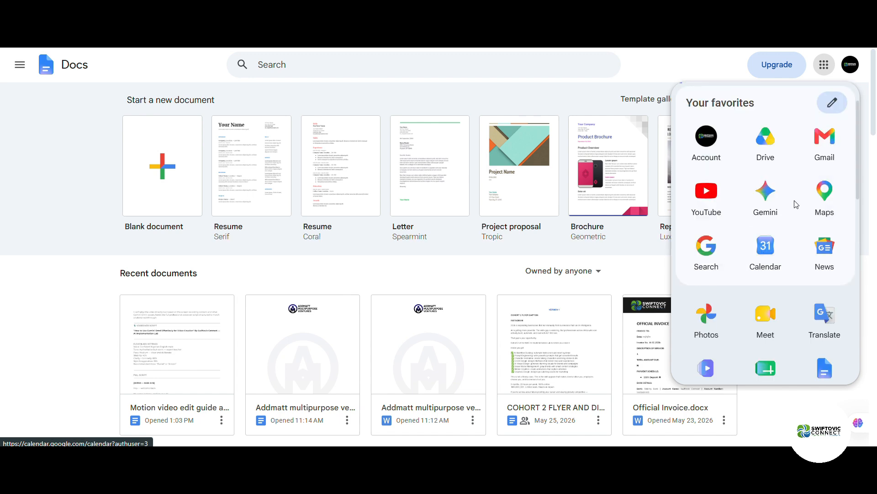
{"action": "scroll", "coordinate": [796, 210], "scroll_direction": "down", "scroll_amount": 1}
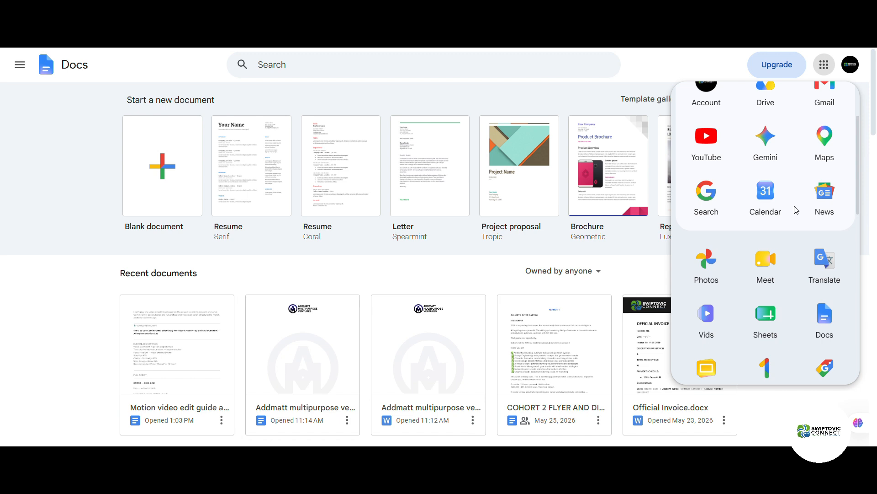
{"action": "scroll", "coordinate": [796, 210], "scroll_direction": "down", "scroll_amount": 1}
{"action": "scroll", "coordinate": [796, 210], "scroll_direction": "down", "scroll_amount": 4}
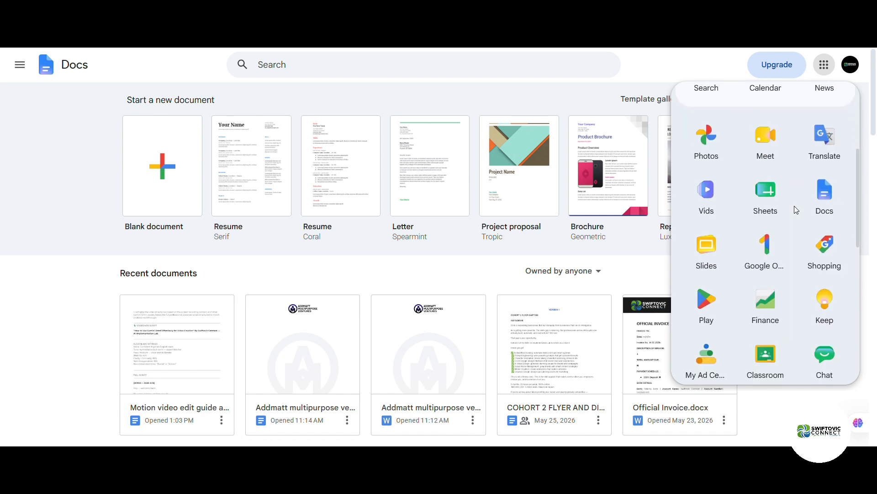
{"action": "scroll", "coordinate": [796, 210], "scroll_direction": "down", "scroll_amount": 2}
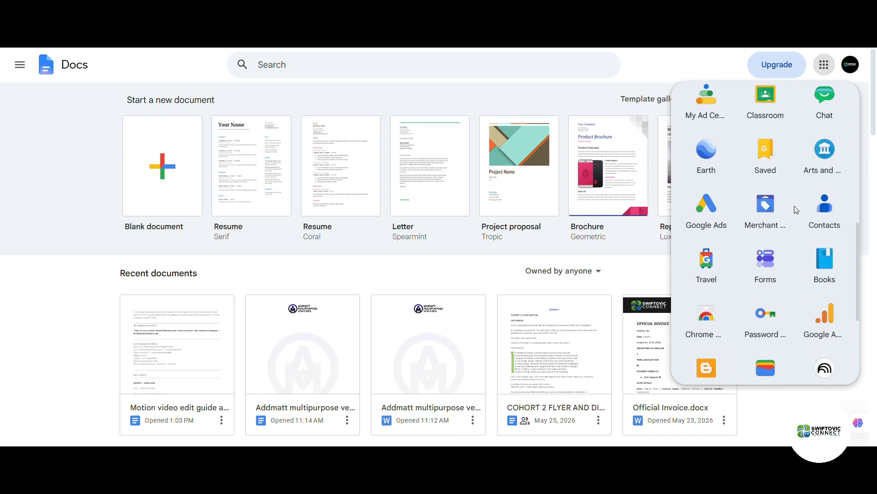
Step: Open the SWC AI Implementation Lab — Cohort 2 Registration form from Google Forms' recent forms
{"action": "left_click", "coordinate": [773, 271]}
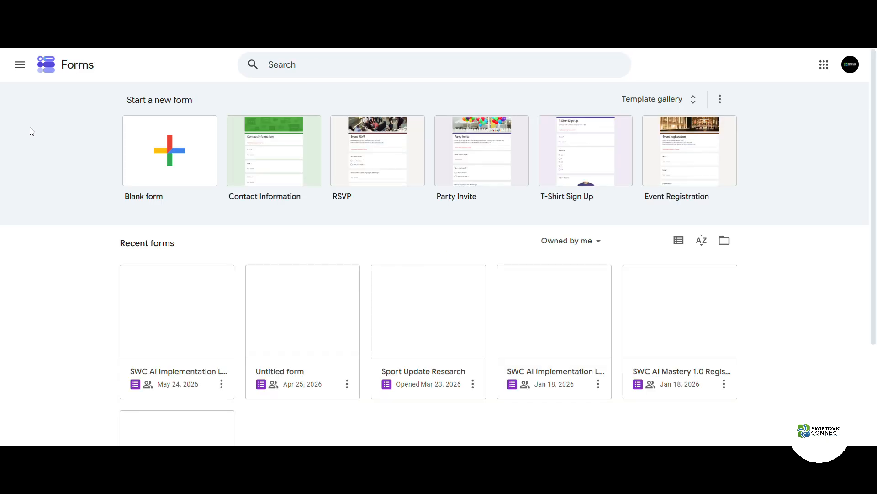
{"action": "left_click", "coordinate": [182, 320]}
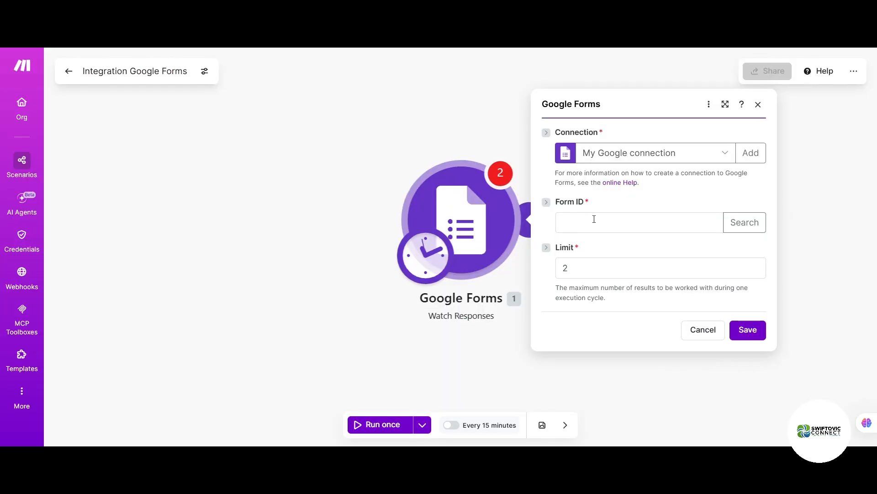
Step: Paste the registration form's ID into the trigger's Form ID field and dismiss the form search
{"action": "left_click", "coordinate": [591, 219]}
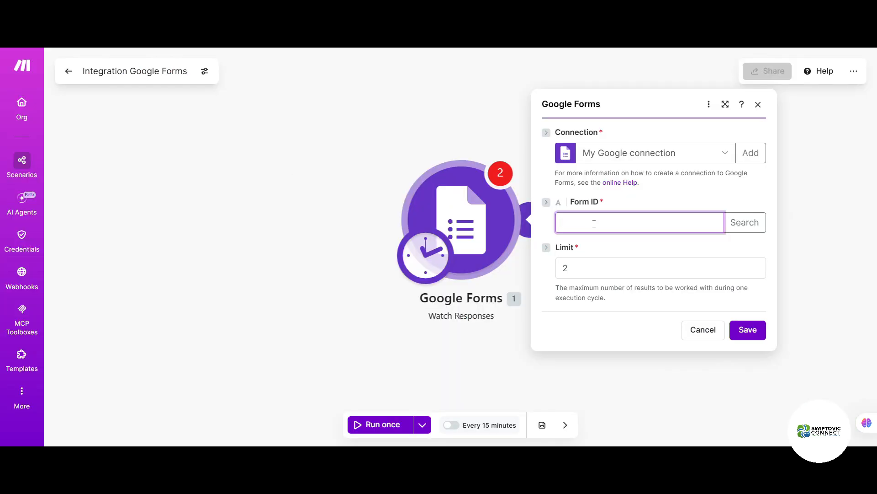
{"action": "key", "text": "ctrl+v"}
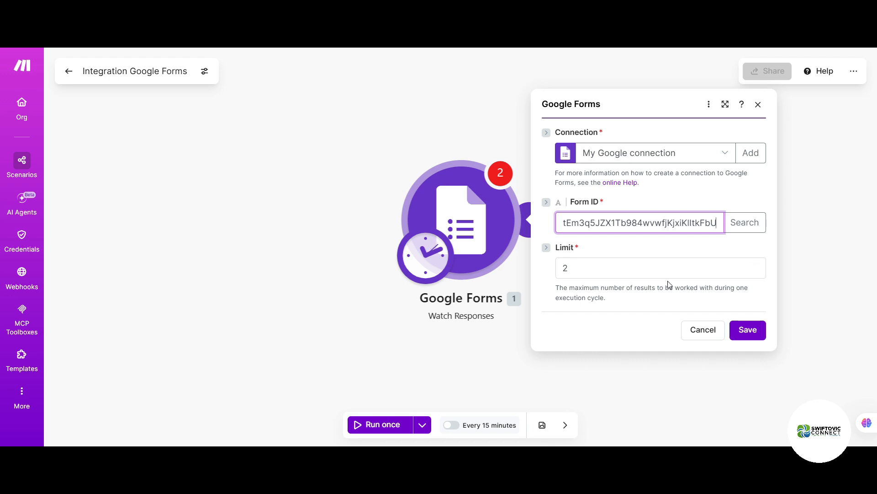
{"action": "left_click", "coordinate": [750, 231]}
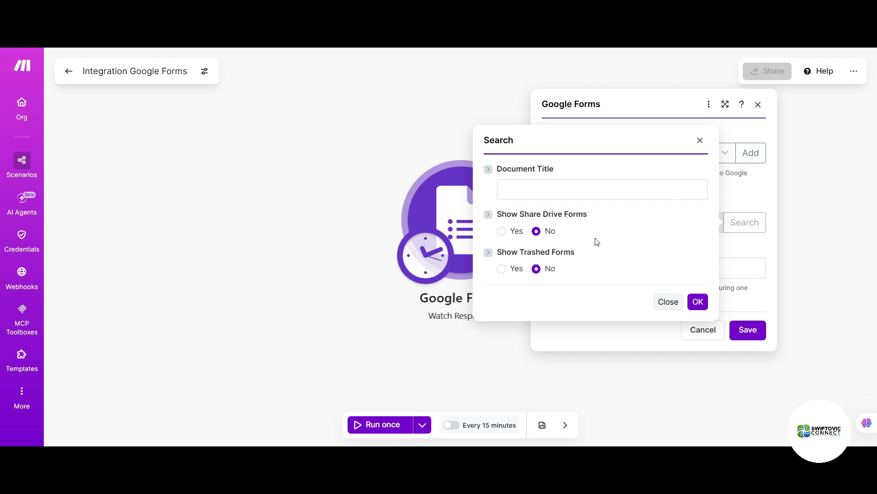
{"action": "left_click", "coordinate": [700, 140]}
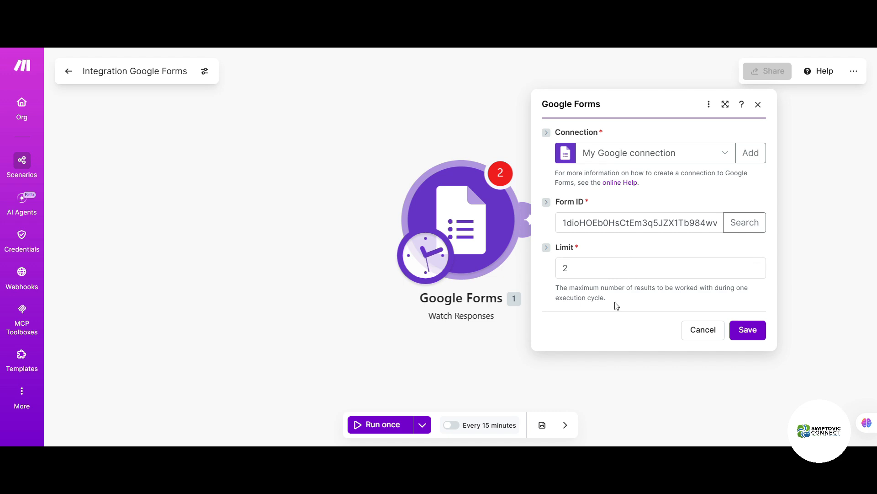
Step: Change the trigger's Limit from 2 to 1
{"action": "left_click_drag", "start_coordinate": [607, 302], "coordinate": [554, 284]}
{"action": "left_click", "coordinate": [631, 310]}
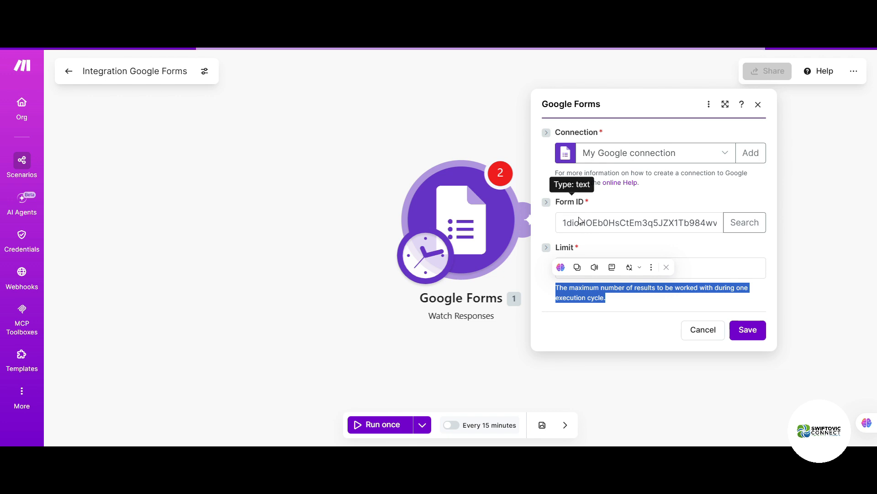
{"action": "left_click", "coordinate": [613, 263]}
{"action": "left_click_drag", "start_coordinate": [600, 267], "coordinate": [540, 262]}
{"action": "type", "text": "1"}
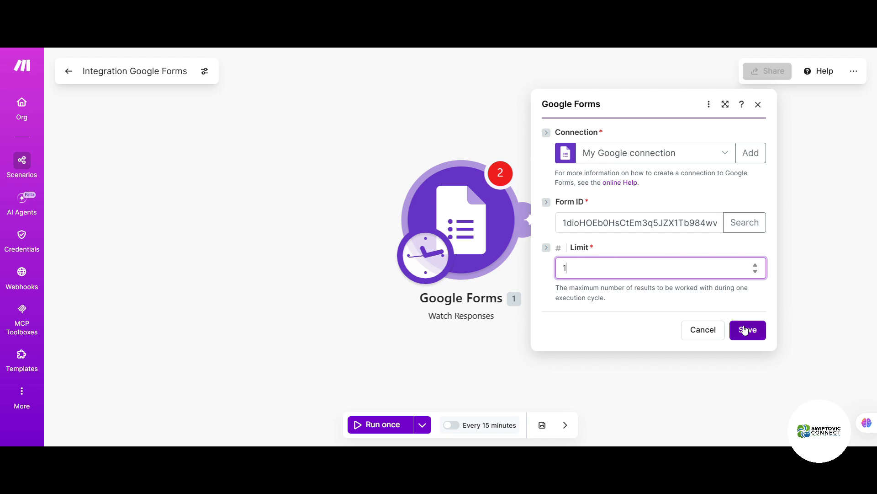
Step: Replace Form ID with the form's ID copied again, keep My Google connection, and save
{"action": "left_click", "coordinate": [562, 224]}
{"action": "double_click", "coordinate": [706, 224]}
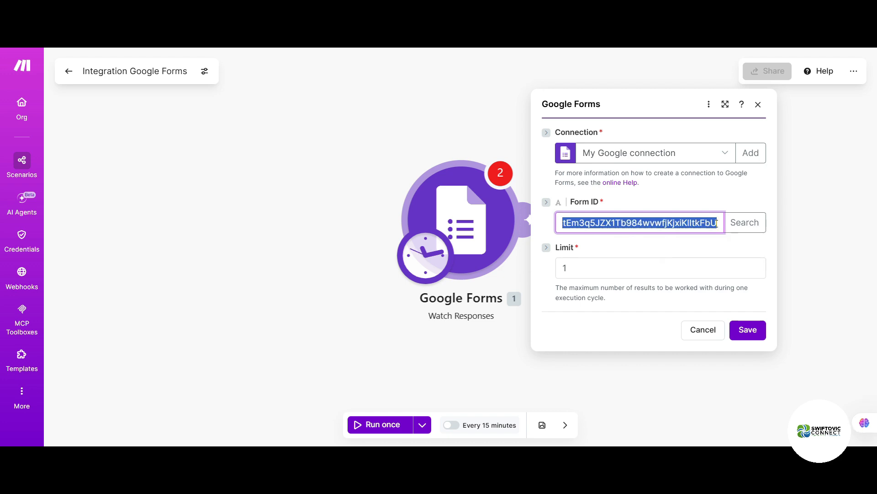
{"action": "left_click", "coordinate": [716, 223]}
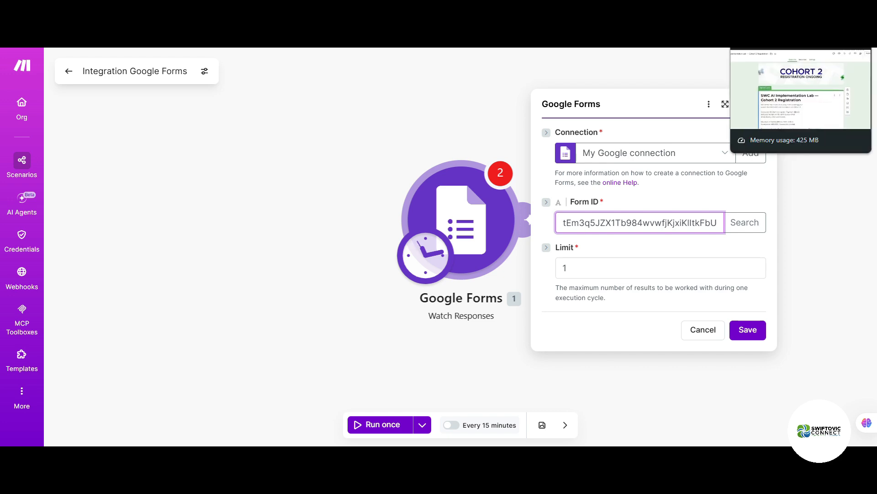
{"action": "left_click", "coordinate": [768, 47]}
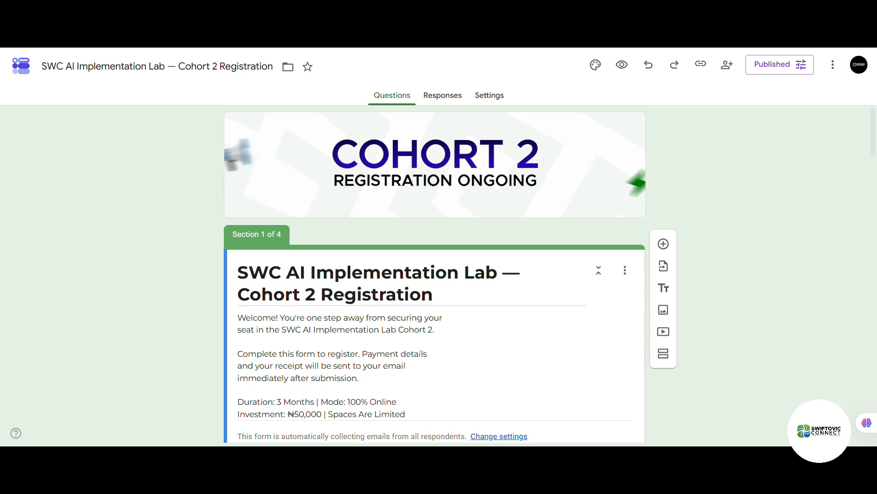
{"action": "key", "text": "ctrl+shift+Tab"}
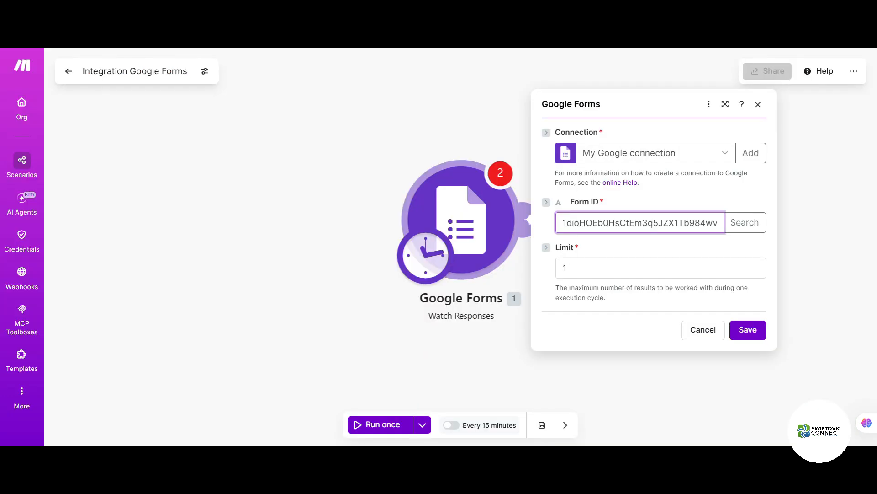
{"action": "double_click", "coordinate": [628, 222]}
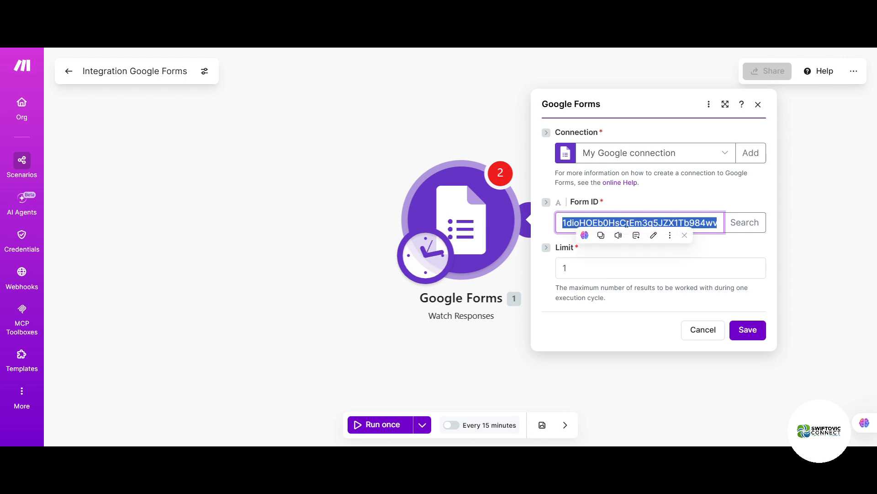
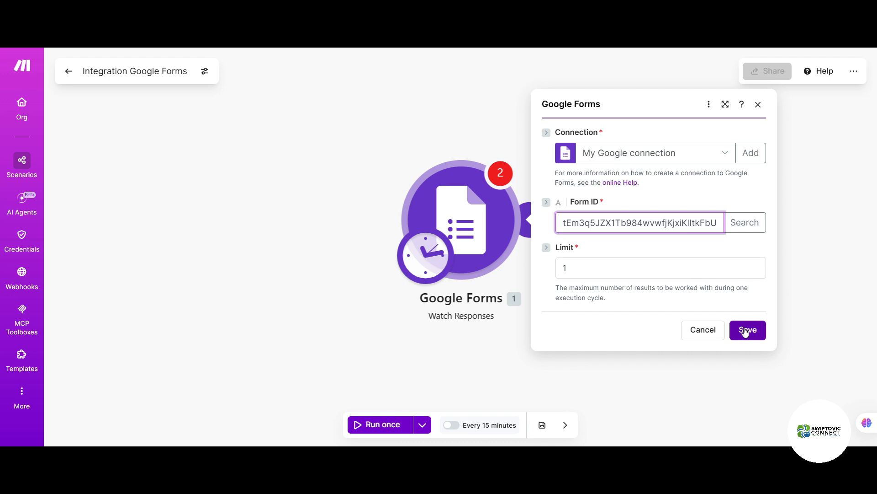
{"action": "left_click", "coordinate": [724, 153]}
{"action": "left_click", "coordinate": [724, 155]}
{"action": "left_click", "coordinate": [757, 338]}
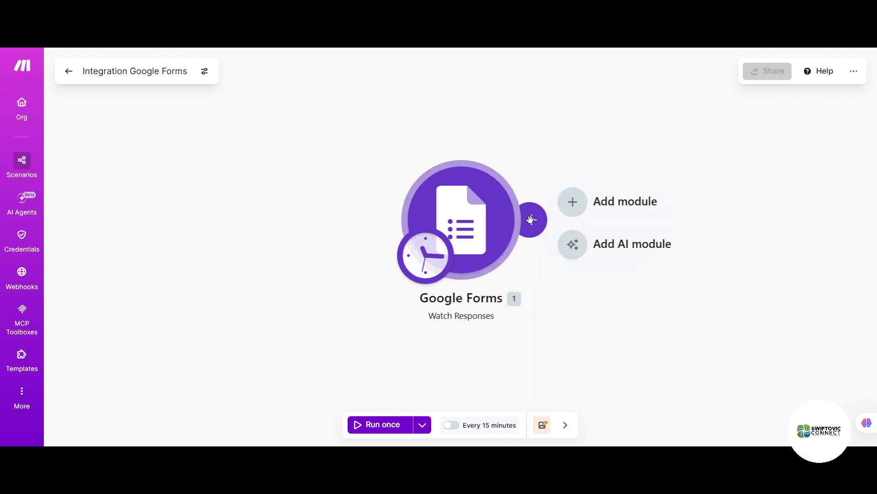
Step: Add a Gmail 'Send an email' module after the trigger, searching apps for 'gm'
{"action": "left_click", "coordinate": [532, 222]}
{"action": "left_click", "coordinate": [632, 227]}
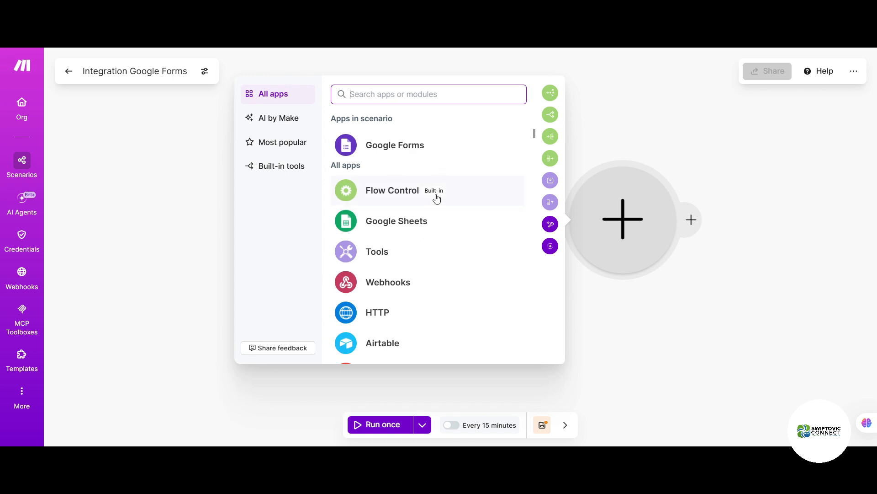
{"action": "type", "text": "gm,]"}
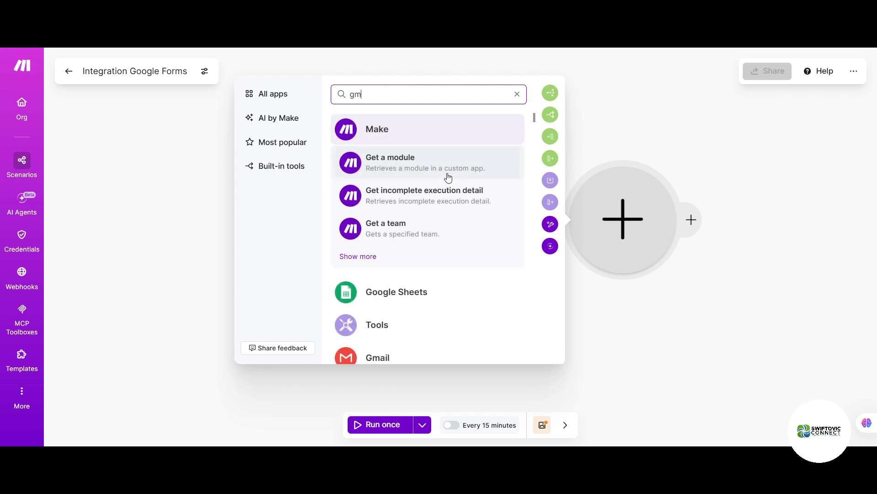
{"action": "left_click", "coordinate": [436, 361]}
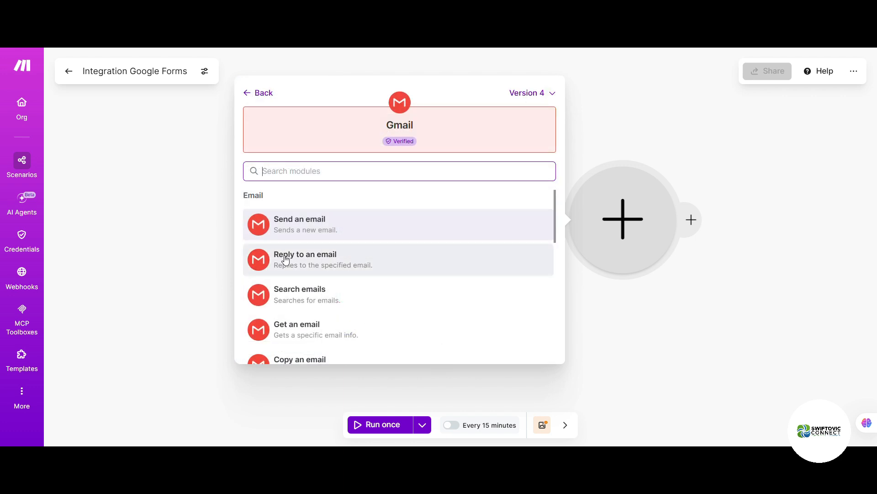
{"action": "left_click", "coordinate": [303, 230]}
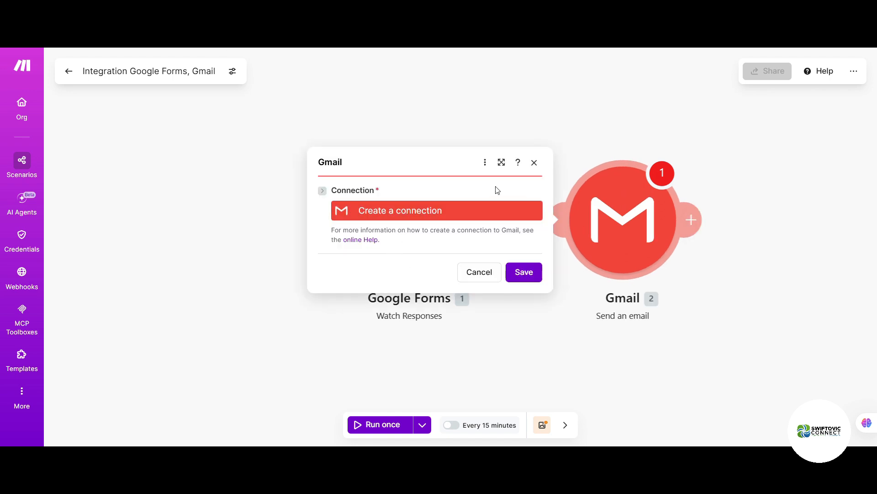
Step: Create My Gmail connection with all permissions granted, then add an empty first recipient under To
{"action": "left_click", "coordinate": [428, 213]}
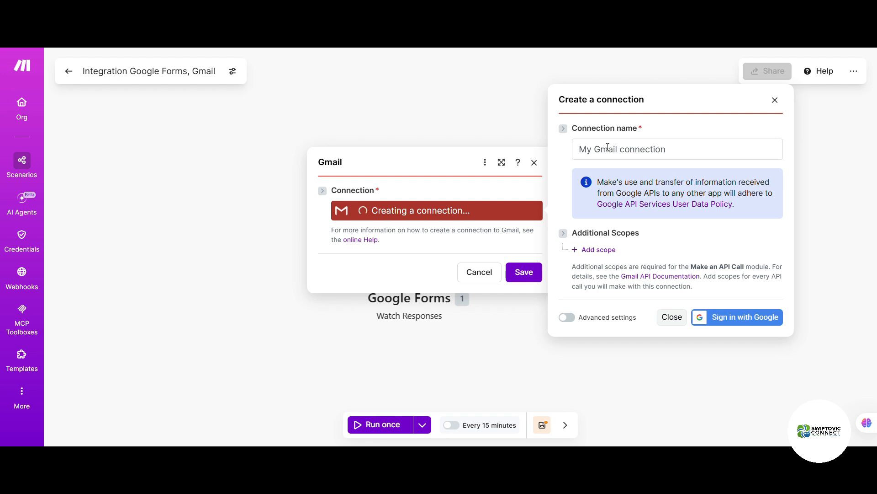
{"action": "left_click", "coordinate": [737, 317]}
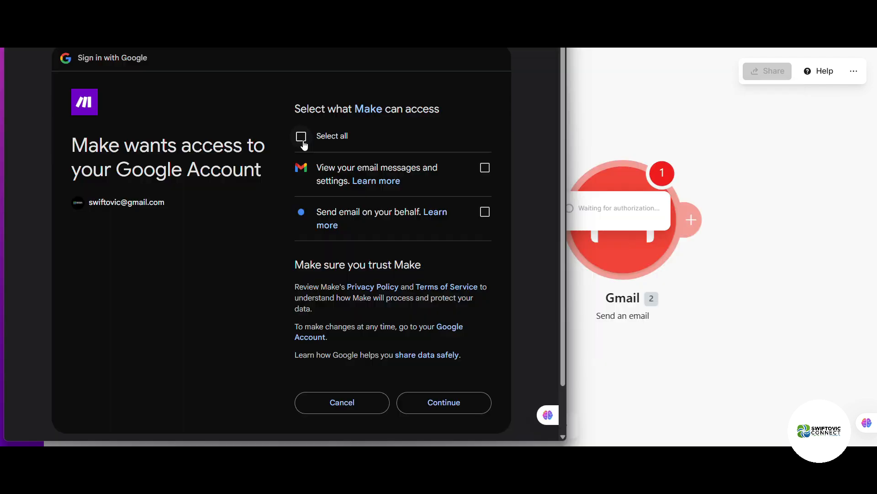
{"action": "left_click", "coordinate": [302, 137]}
{"action": "left_click", "coordinate": [428, 411]}
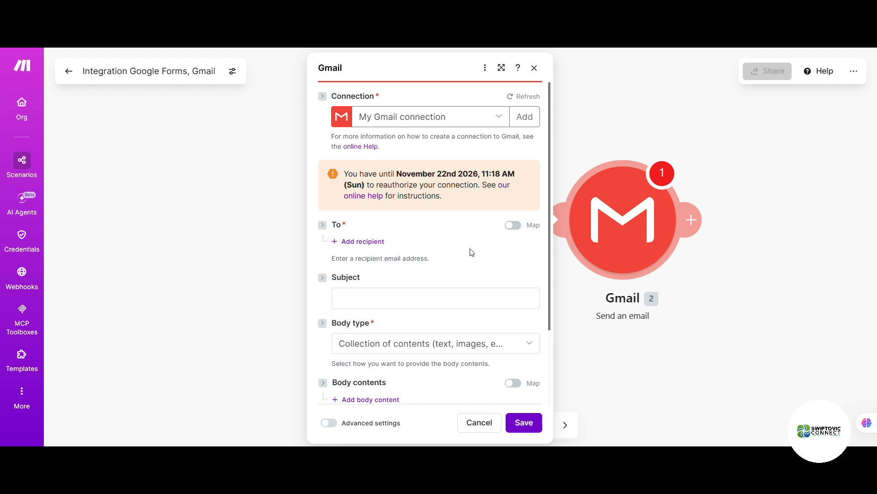
{"action": "left_click", "coordinate": [377, 242]}
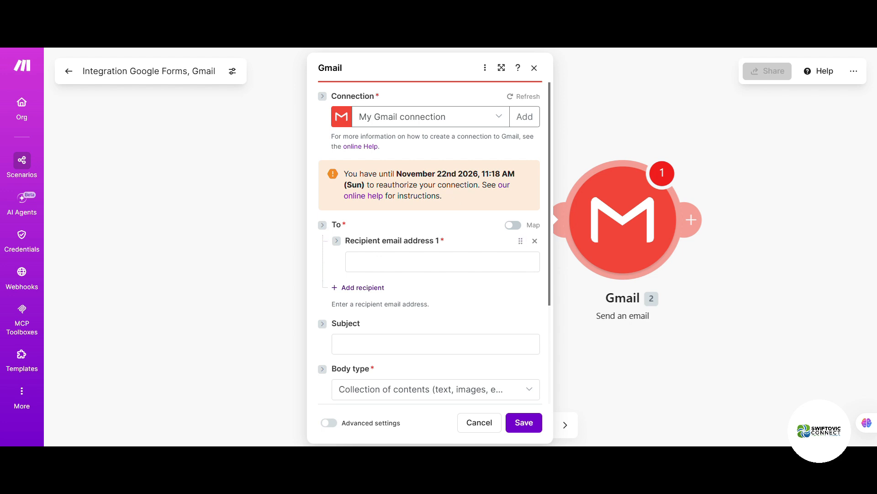
Step: Map Recipient email address 1 to the form response's Answers: Email Address item
{"action": "left_click", "coordinate": [456, 260]}
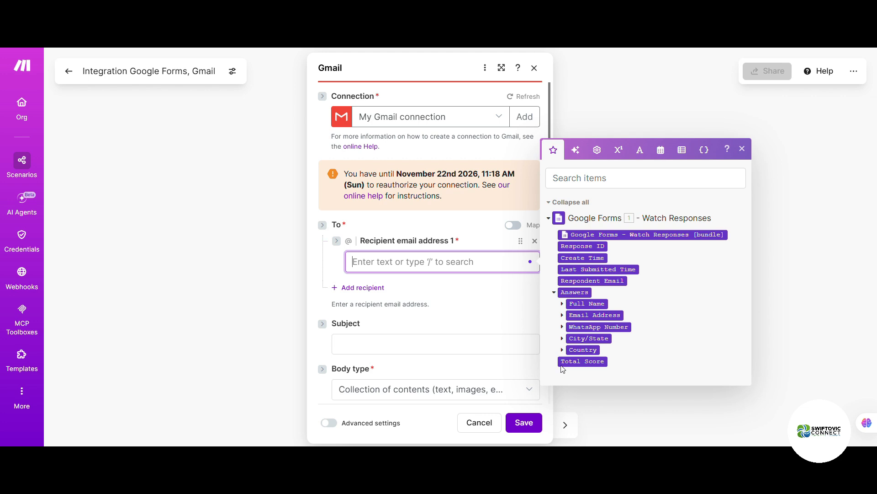
{"action": "left_click", "coordinate": [468, 270]}
{"action": "left_click", "coordinate": [467, 263]}
{"action": "left_click", "coordinate": [550, 218]}
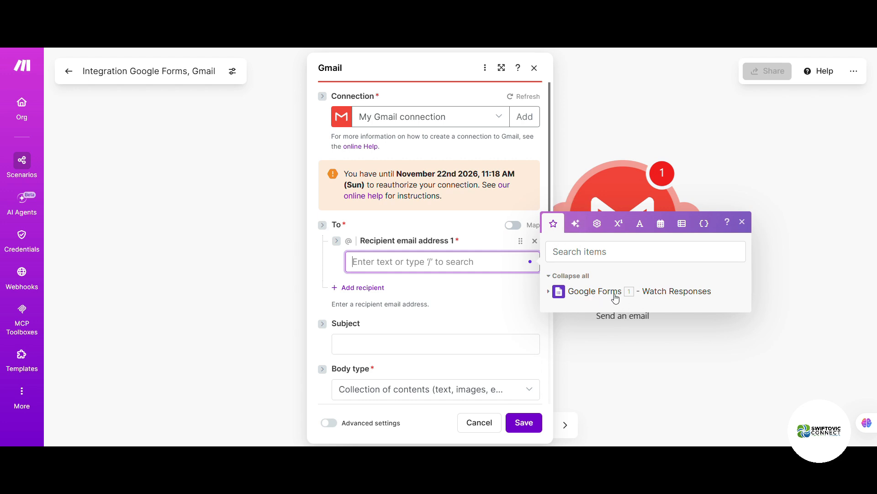
{"action": "left_click", "coordinate": [550, 292]}
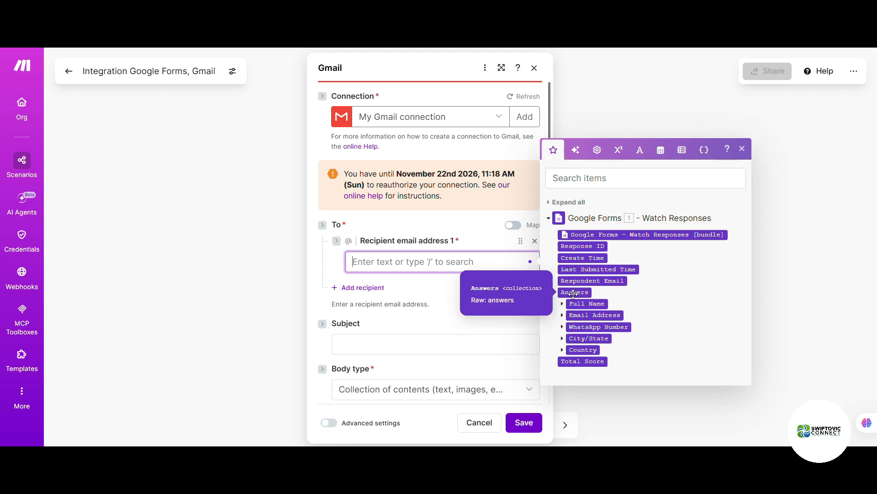
{"action": "left_click", "coordinate": [588, 314]}
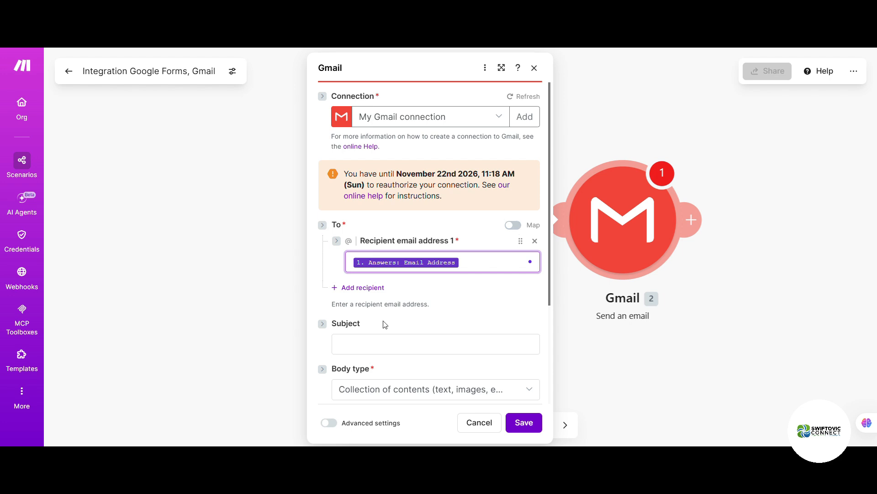
Step: Paste 'Secure Your Seat: Payment Details for SWC AI Lab Cohort 2' as the email subject
{"action": "left_click", "coordinate": [360, 346]}
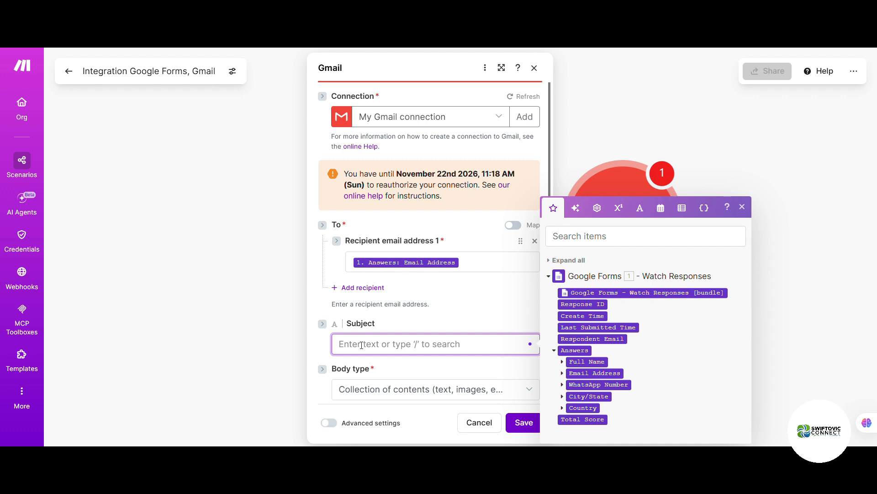
{"action": "type", "text": "Secure Your Seat: Payment Details for SWC AI Lab Cohort 2"}
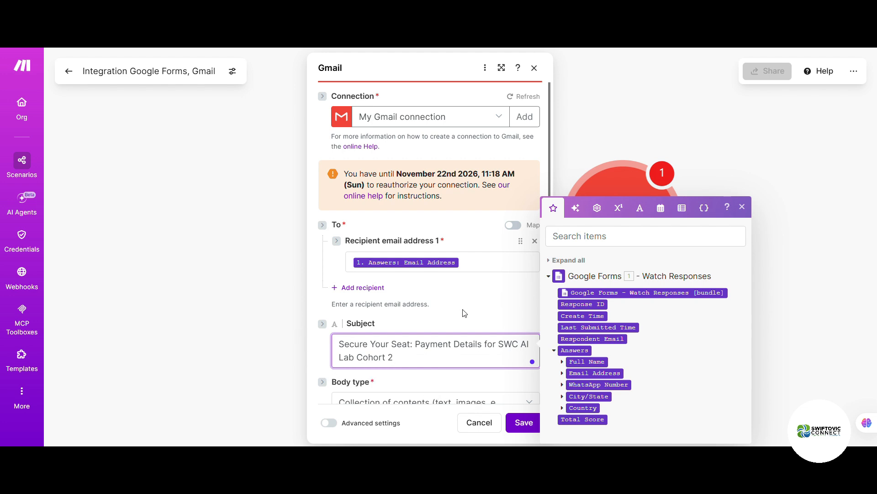
{"action": "left_click", "coordinate": [479, 228]}
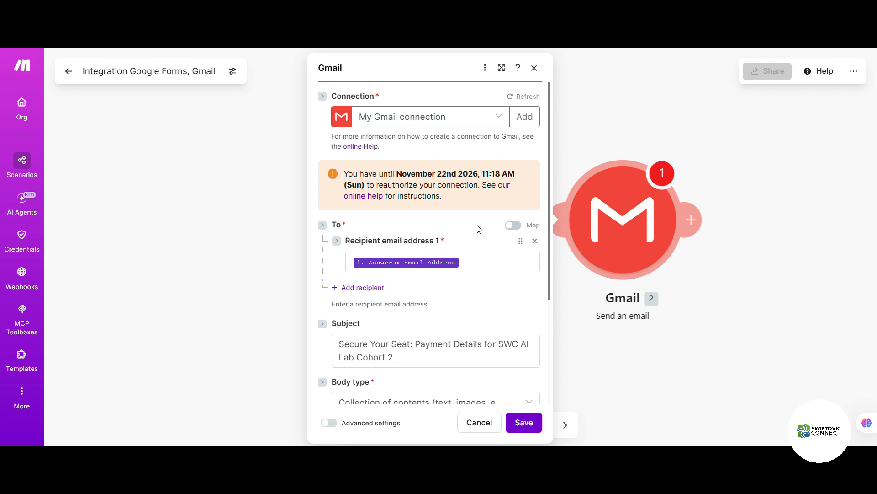
{"action": "scroll", "coordinate": [479, 297], "scroll_direction": "down", "scroll_amount": 1}
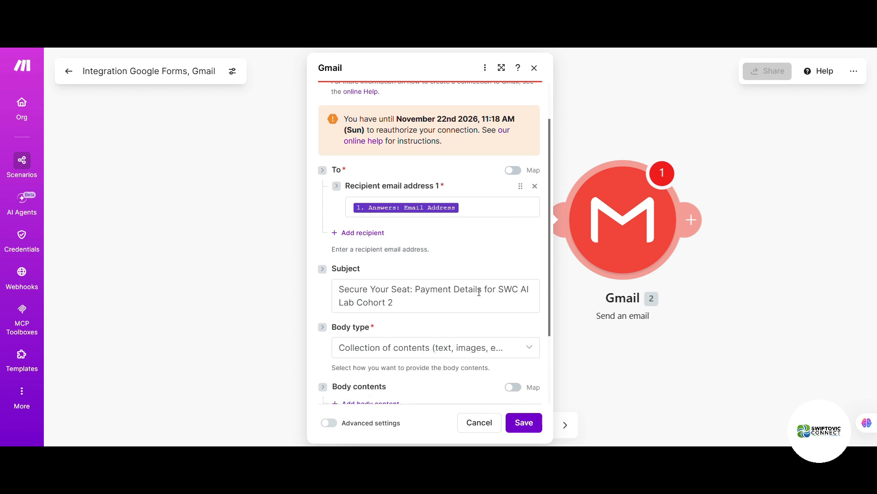
{"action": "scroll", "coordinate": [479, 292], "scroll_direction": "down", "scroll_amount": 1}
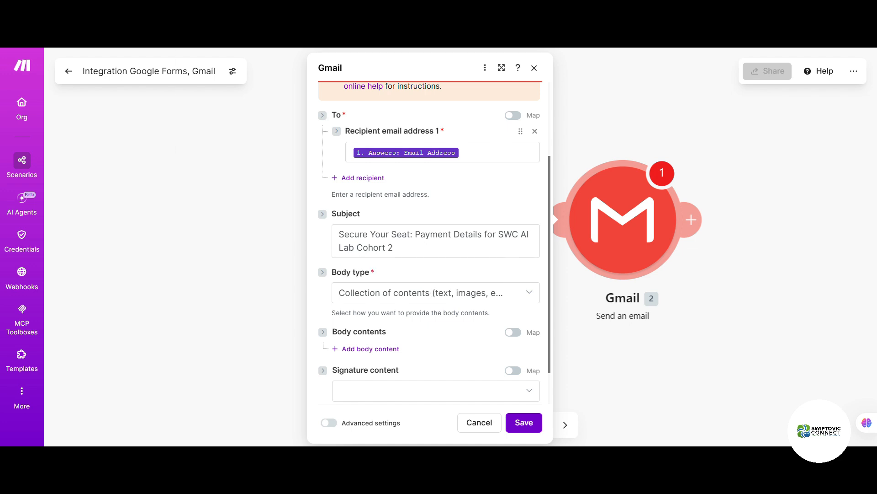
Step: Switch the Gmail email body type to Raw HTML
{"action": "left_click", "coordinate": [511, 296]}
{"action": "left_click", "coordinate": [428, 317]}
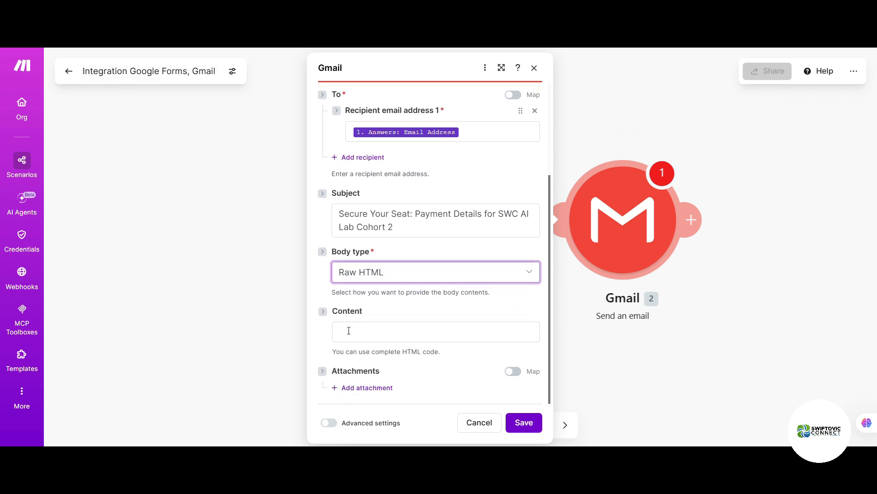
{"action": "left_click", "coordinate": [377, 330]}
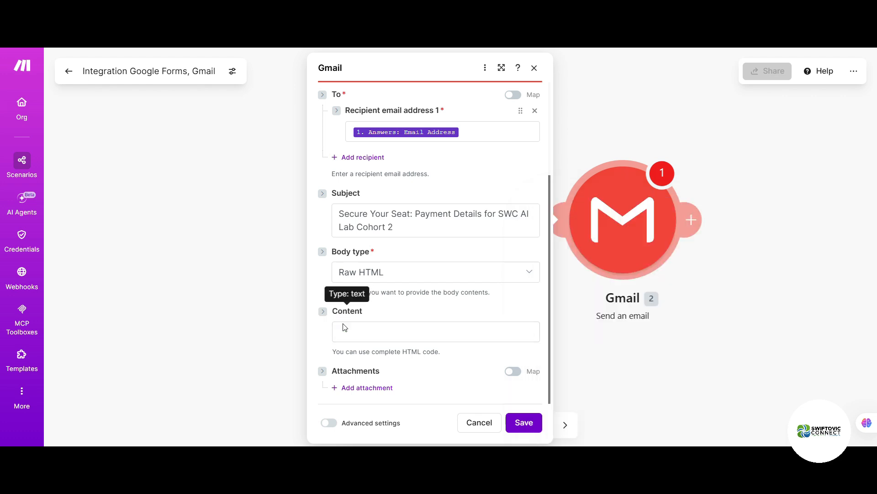
Step: Browse the form response items in the mapping panel, then focus the empty Content field
{"action": "left_click", "coordinate": [351, 336]}
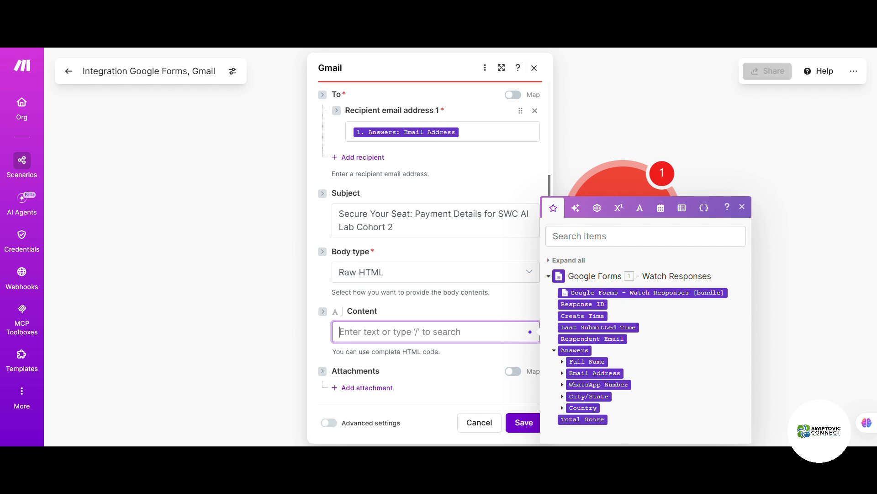
{"action": "left_click", "coordinate": [414, 330]}
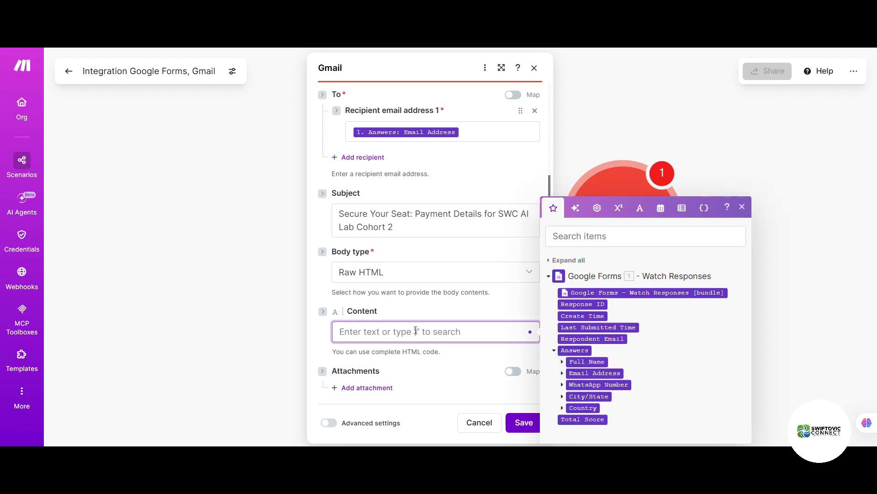
{"action": "left_click", "coordinate": [549, 262]}
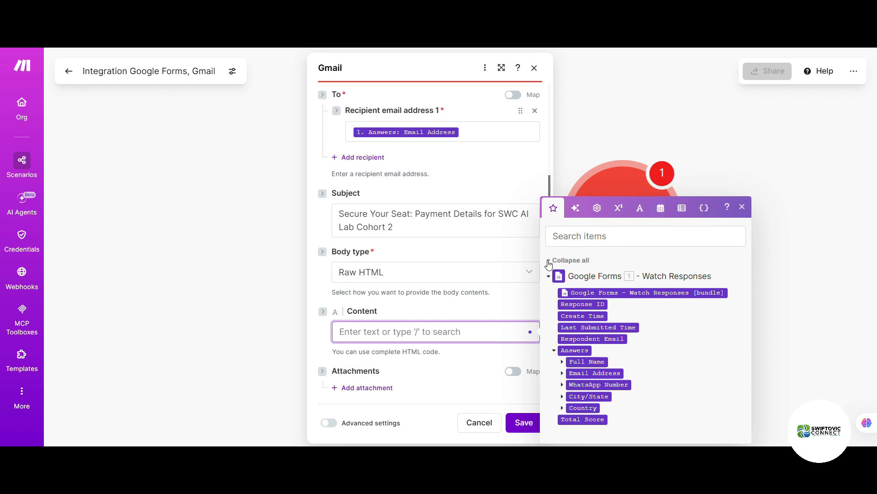
{"action": "left_click", "coordinate": [549, 263]}
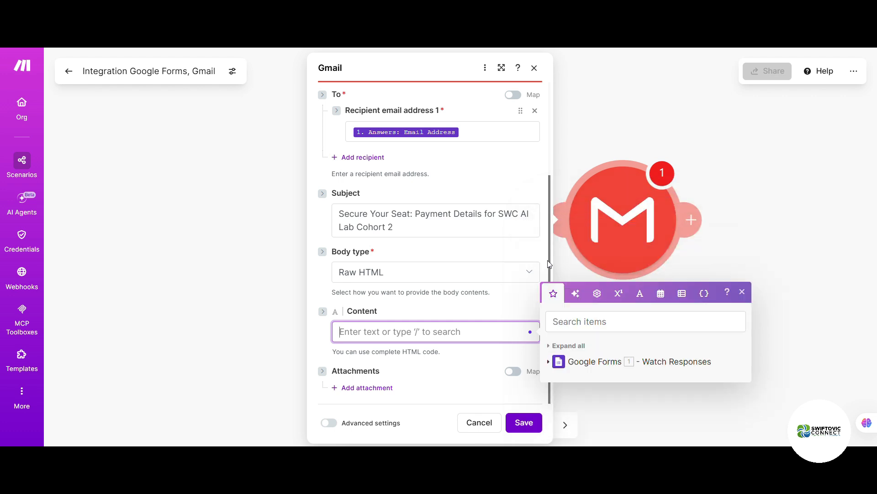
{"action": "left_click", "coordinate": [550, 348]}
{"action": "mouse_move", "coordinate": [600, 360]}
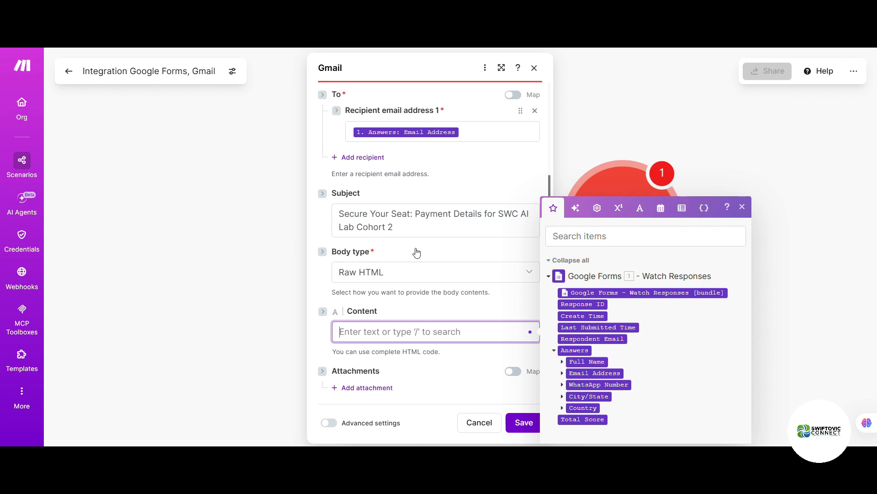
{"action": "left_click", "coordinate": [305, 271]}
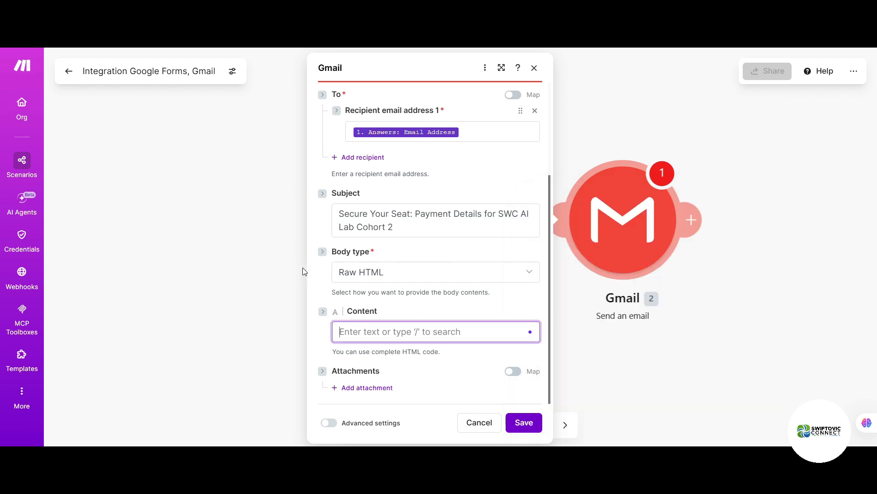
{"action": "left_click", "coordinate": [363, 331]}
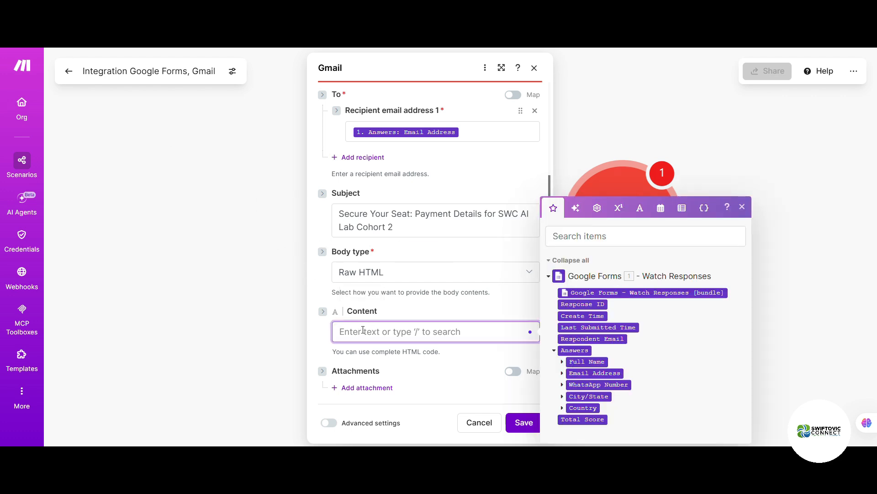
{"action": "key", "text": "ctrl+v"}
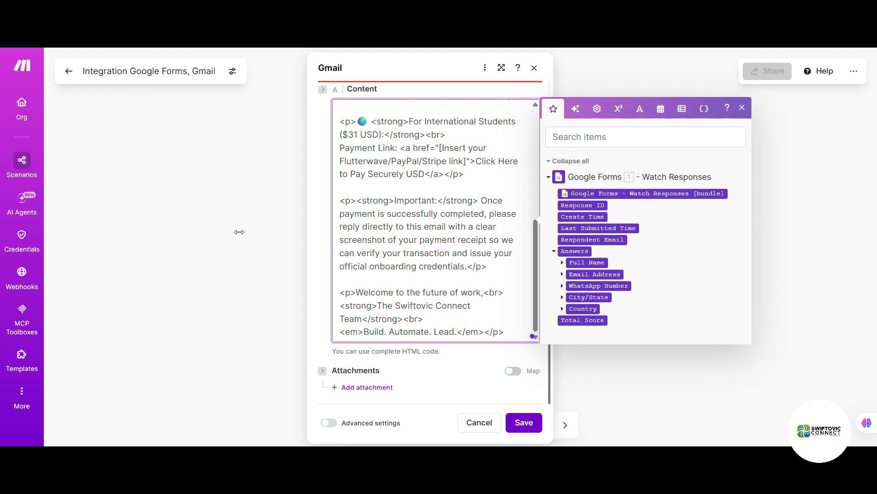
{"action": "scroll", "coordinate": [392, 240], "scroll_direction": "up", "scroll_amount": 5}
{"action": "scroll", "coordinate": [392, 240], "scroll_direction": "up", "scroll_amount": 1}
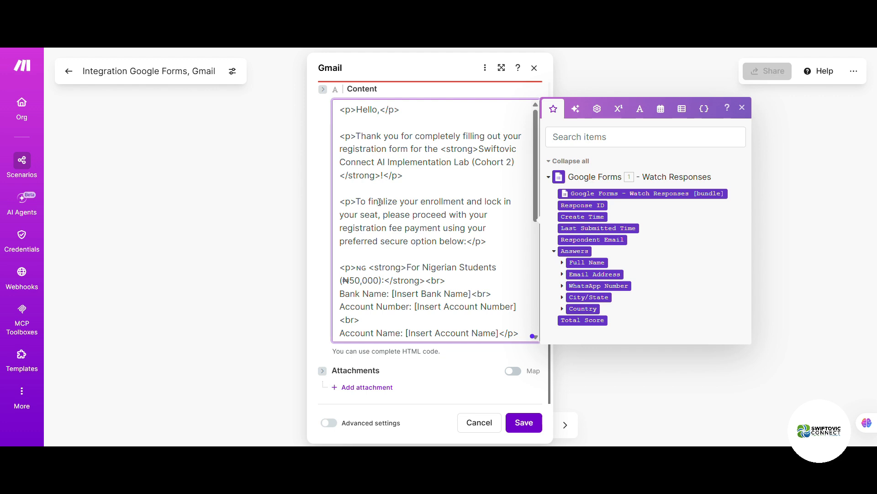
{"action": "scroll", "coordinate": [381, 213], "scroll_direction": "down", "scroll_amount": 1}
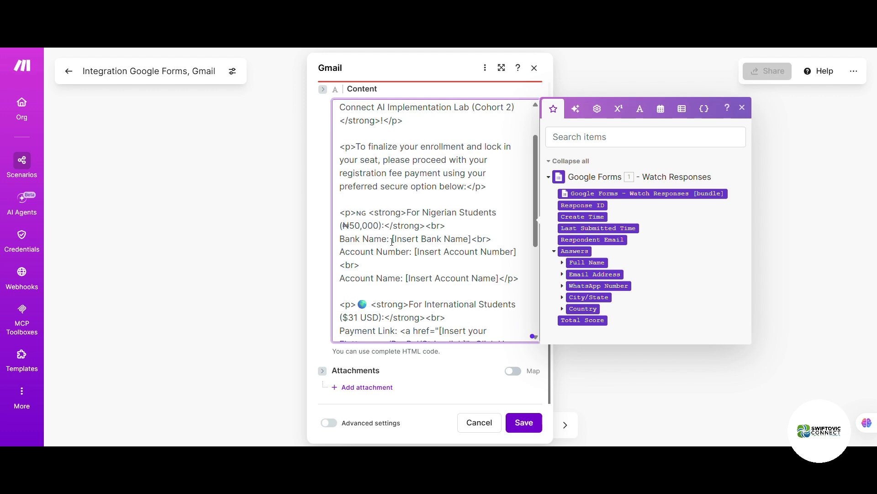
{"action": "left_click_drag", "start_coordinate": [393, 241], "coordinate": [469, 240]}
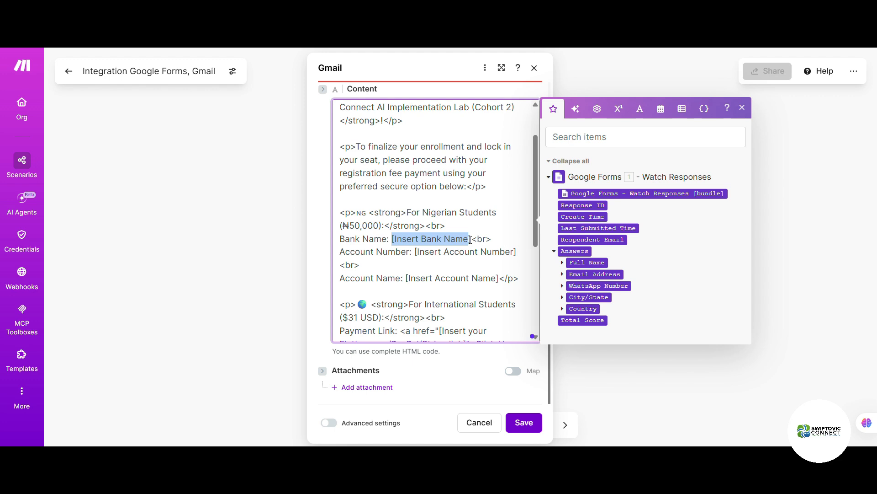
Step: Replace the [Insert Bank Name] placeholder with Fidelity Bank and select the account number placeholder
{"action": "left_click_drag", "start_coordinate": [469, 239], "coordinate": [471, 240]}
{"action": "type", "text": "Fidelity"}
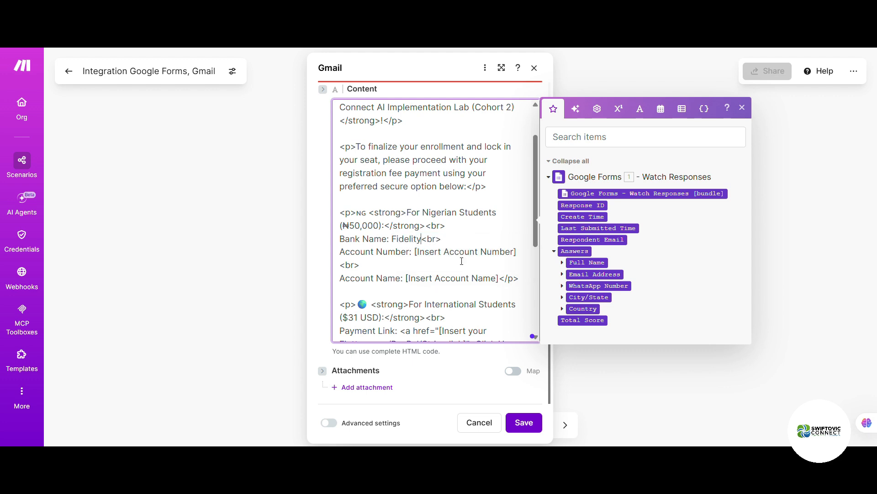
{"action": "type", "text": " Bank"}
{"action": "left_click_drag", "start_coordinate": [517, 251], "coordinate": [416, 257]}
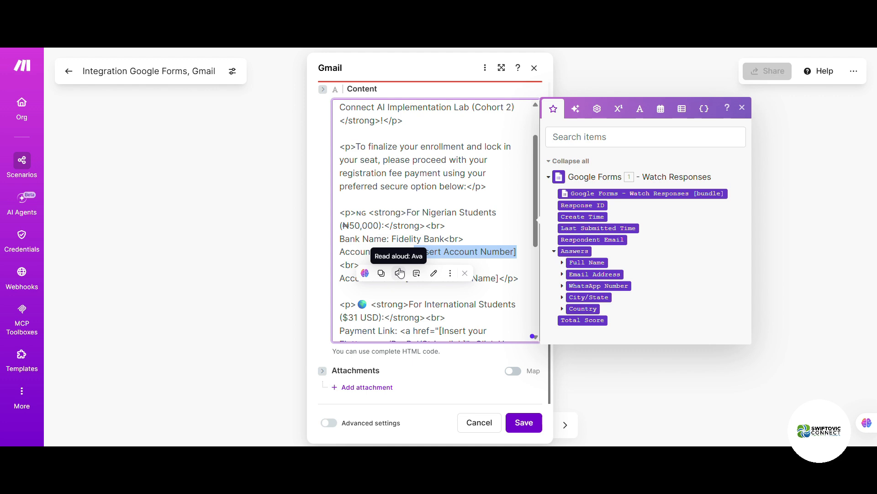
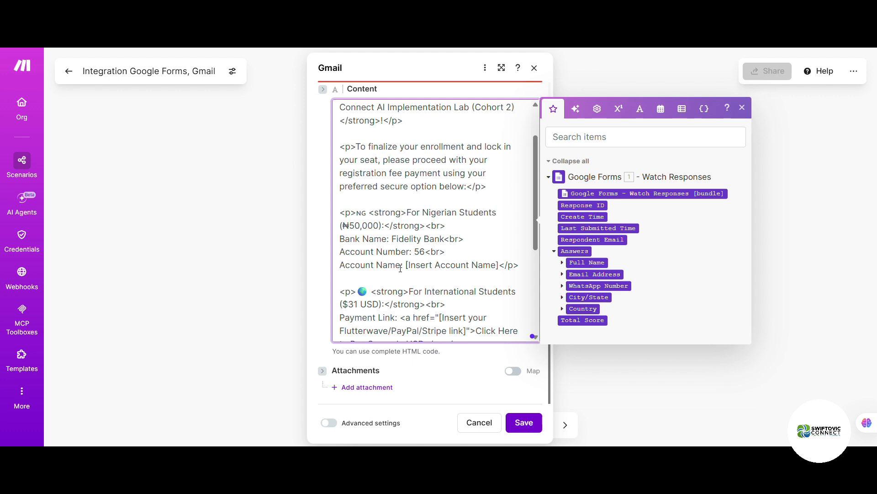
Step: Enter the real account number and set the account name to Swiftovic Connect
{"action": "left_click_drag", "start_coordinate": [407, 268], "coordinate": [500, 267]}
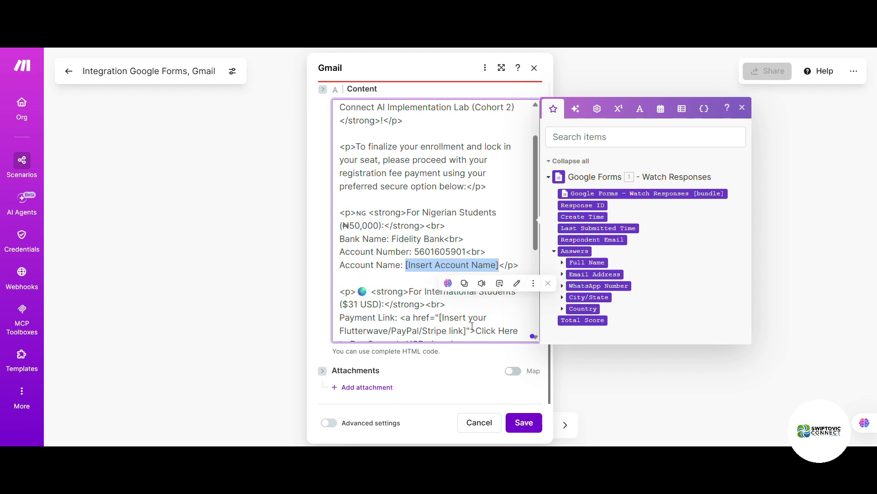
{"action": "type", "text": "Swiftovic "}
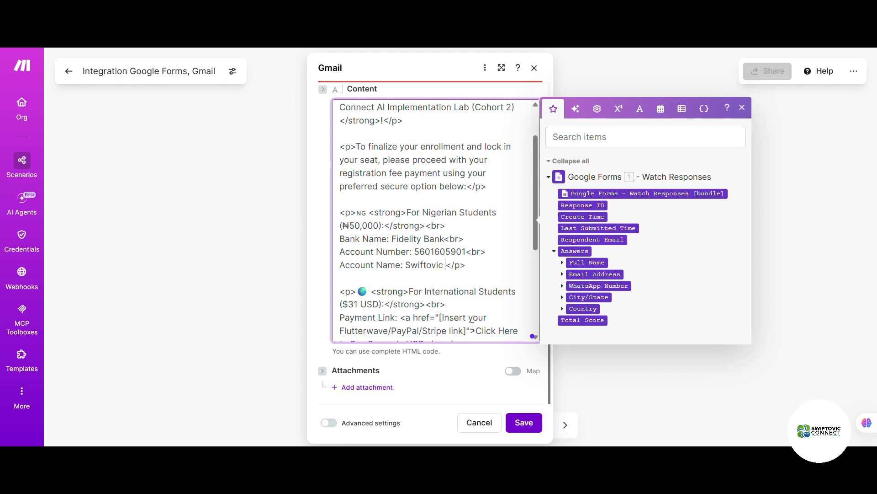
{"action": "type", "text": "Connect"}
{"action": "scroll", "coordinate": [415, 280], "scroll_direction": "down", "scroll_amount": 2}
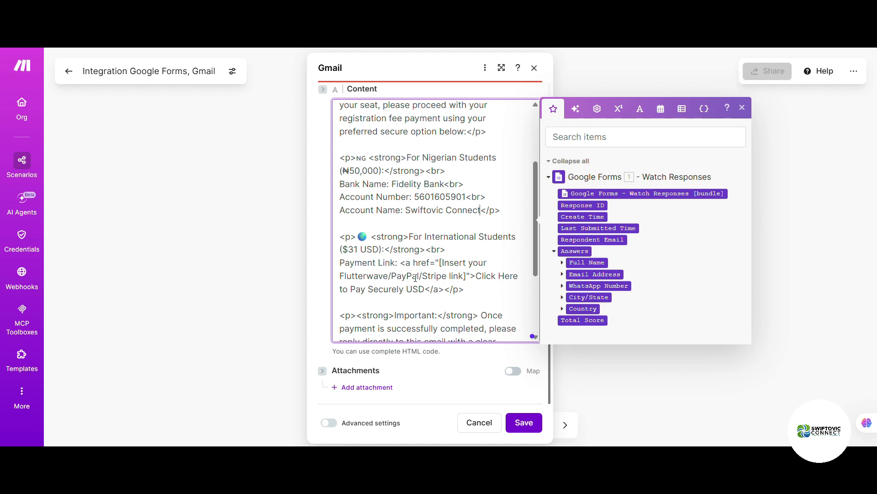
{"action": "scroll", "coordinate": [416, 280], "scroll_direction": "down", "scroll_amount": 2}
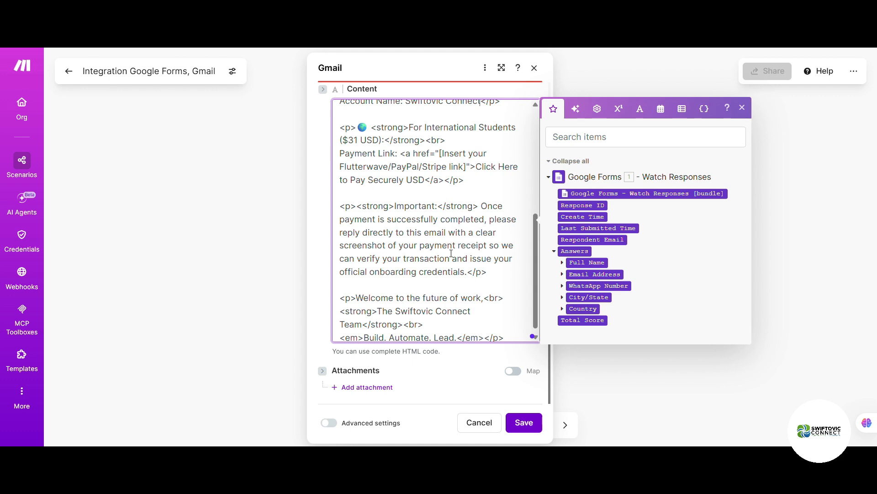
{"action": "scroll", "coordinate": [440, 270], "scroll_direction": "down", "scroll_amount": 1}
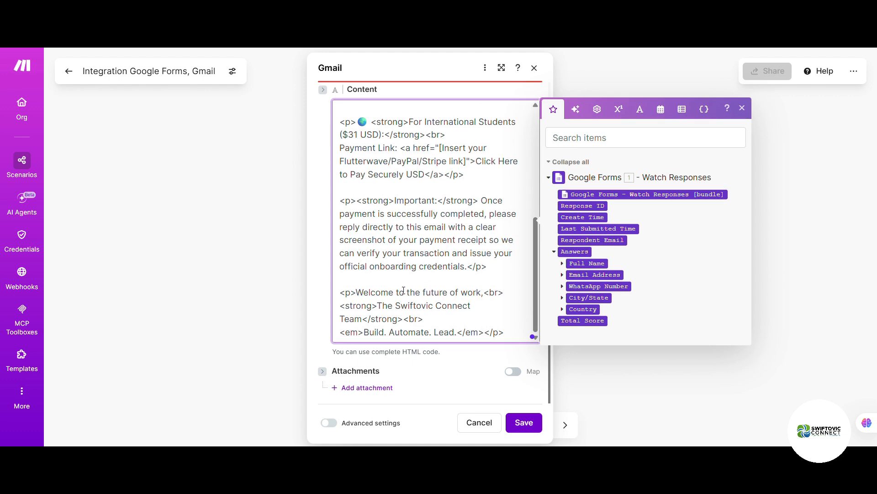
{"action": "scroll", "coordinate": [404, 288], "scroll_direction": "up", "scroll_amount": 2}
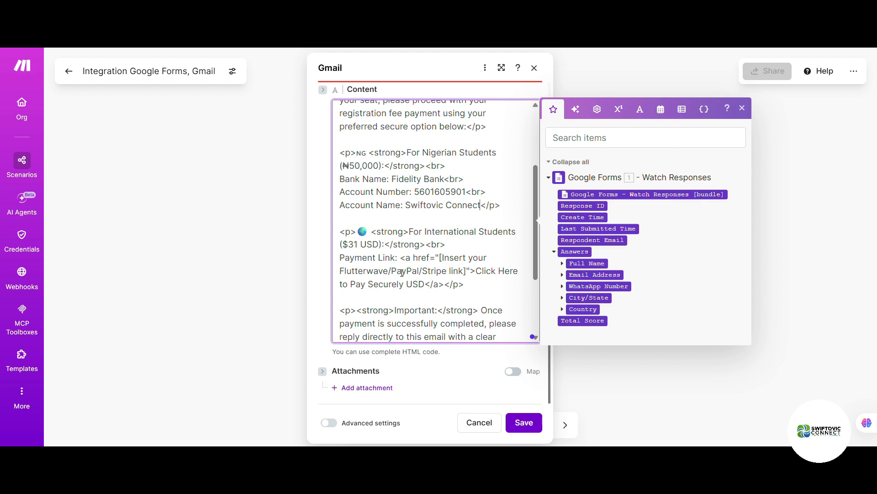
Step: Paste new HTML over the International Students section with Fidelity Bank Plc dollar-account details
{"action": "left_click_drag", "start_coordinate": [340, 231], "coordinate": [542, 443]}
{"action": "key", "text": "ctrl+v"}
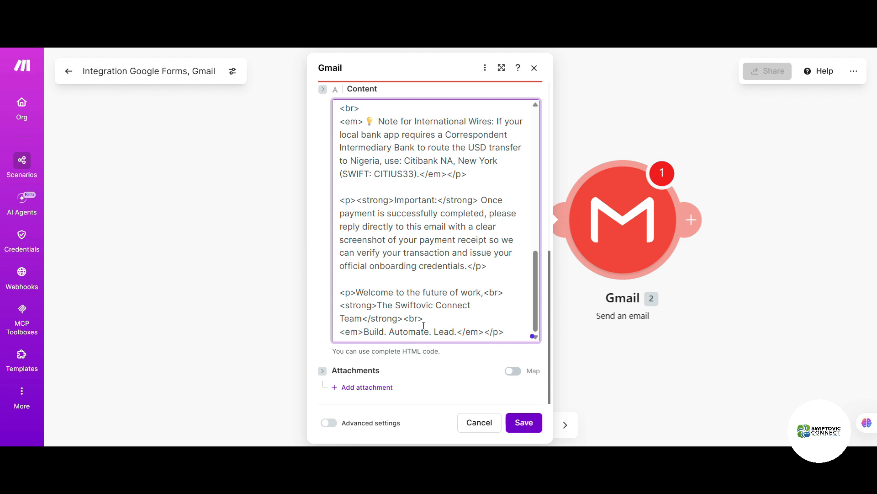
{"action": "scroll", "coordinate": [402, 301], "scroll_direction": "up", "scroll_amount": 3}
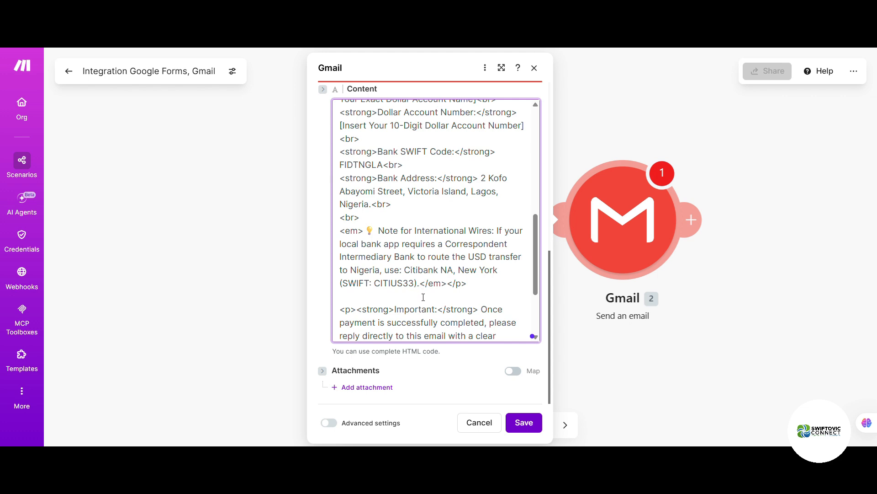
{"action": "scroll", "coordinate": [423, 298], "scroll_direction": "up", "scroll_amount": 4}
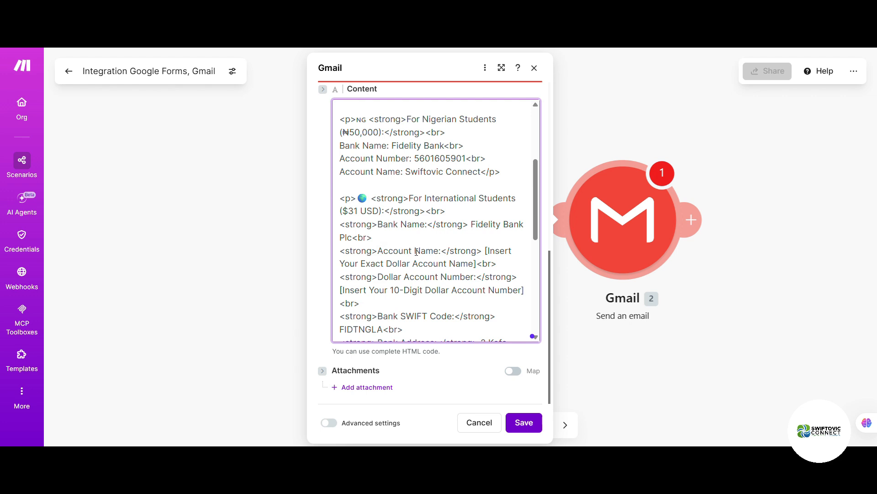
Step: Set the dollar account name to Swiftovic Connect and enter the dollar account number
{"action": "left_click_drag", "start_coordinate": [476, 264], "coordinate": [485, 250]}
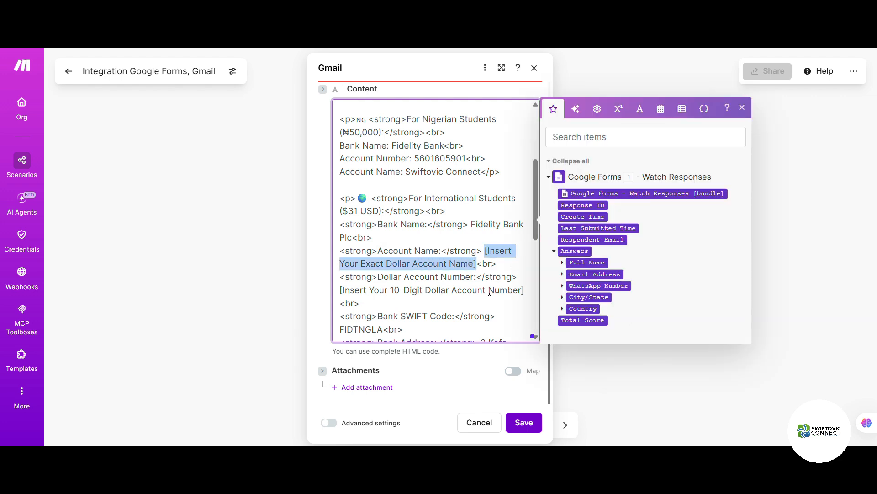
{"action": "type", "text": "Swift"}
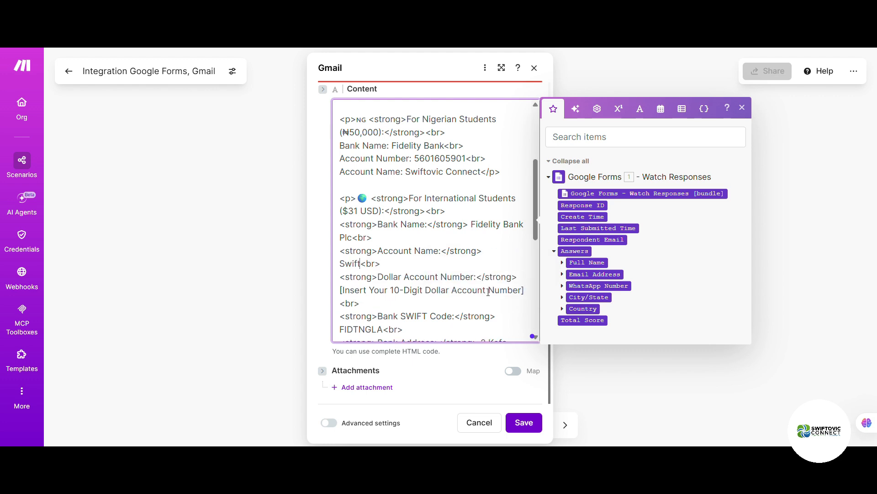
{"action": "type", "text": "ovic Connect"}
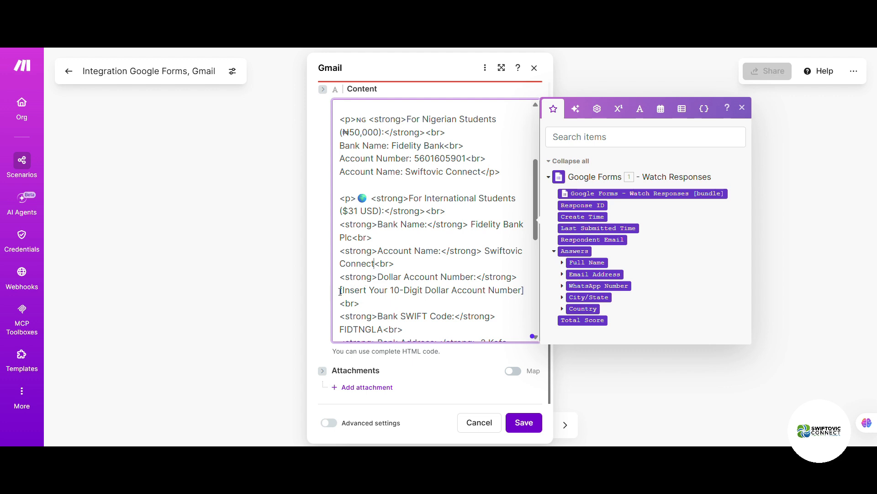
{"action": "left_click_drag", "start_coordinate": [340, 291], "coordinate": [525, 290]}
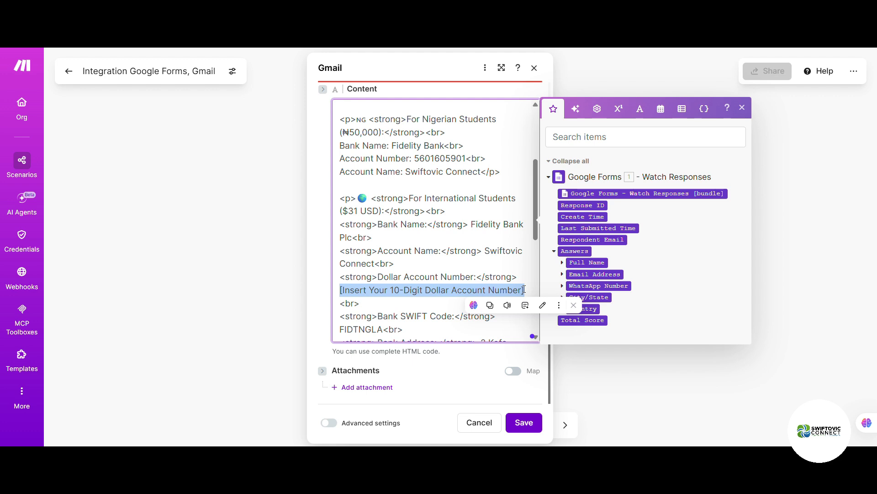
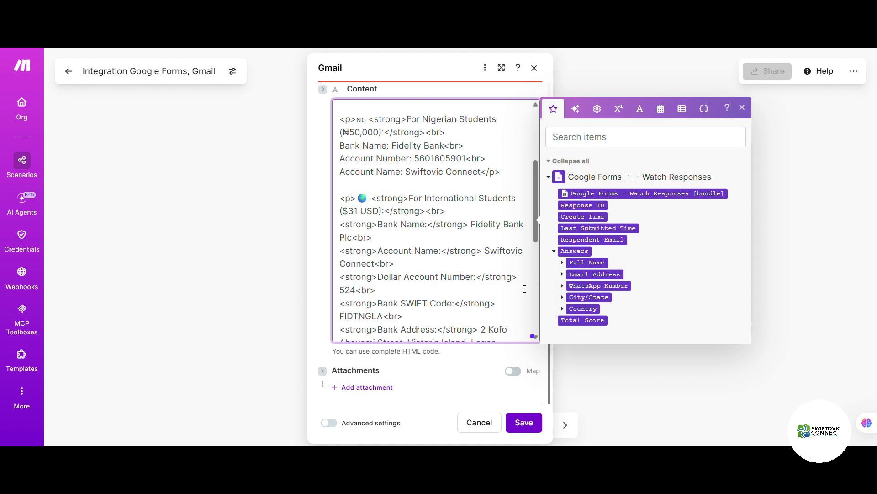
{"action": "scroll", "coordinate": [405, 316], "scroll_direction": "down", "scroll_amount": 1}
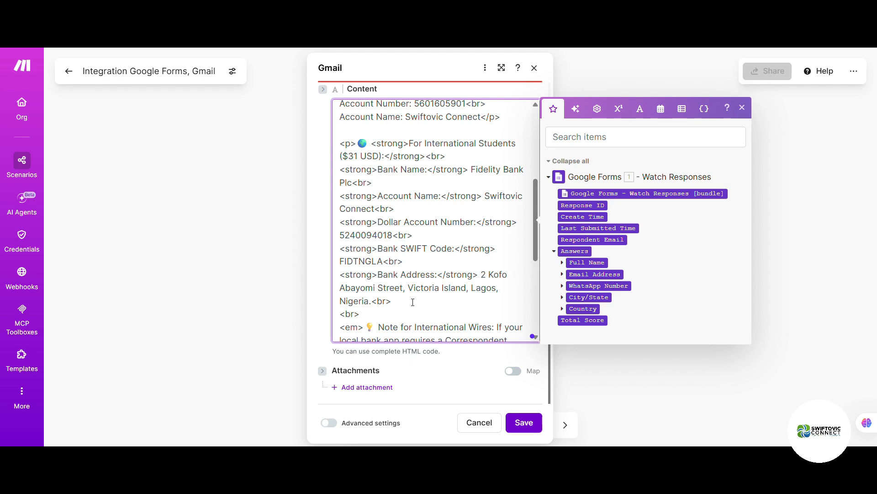
{"action": "scroll", "coordinate": [412, 302], "scroll_direction": "down", "scroll_amount": 3}
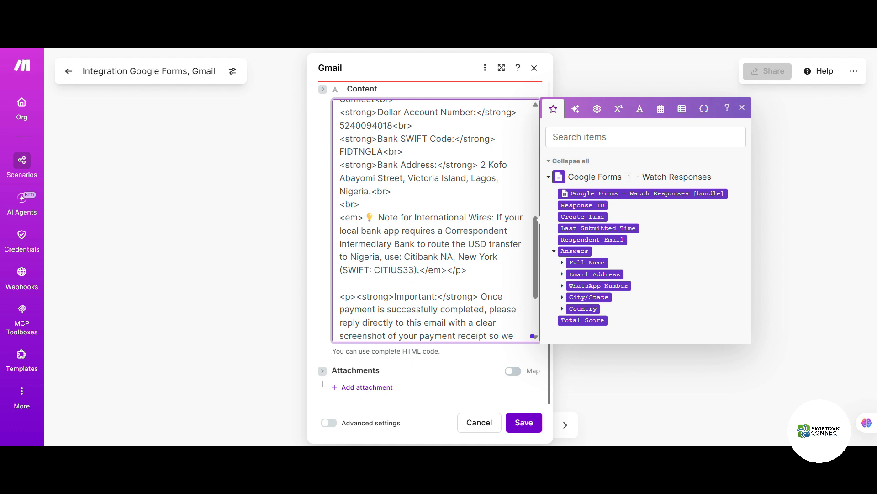
{"action": "scroll", "coordinate": [427, 253], "scroll_direction": "up", "scroll_amount": 1}
{"action": "scroll", "coordinate": [427, 254], "scroll_direction": "down", "scroll_amount": 1}
Step: Change the Citibank address to '111 WALL STREET NEW YORK, NEW YORK 10043', deleting the leftover New York
{"action": "left_click", "coordinate": [459, 257]}
{"action": "type", "text": "111 wall"}
{"action": "key", "text": "BackSpace"}
{"action": "key", "text": "BackSpace"}
{"action": "key", "text": "BackSpace"}
{"action": "key", "text": "BackSpace"}
{"action": "type", "text": "WALL"}
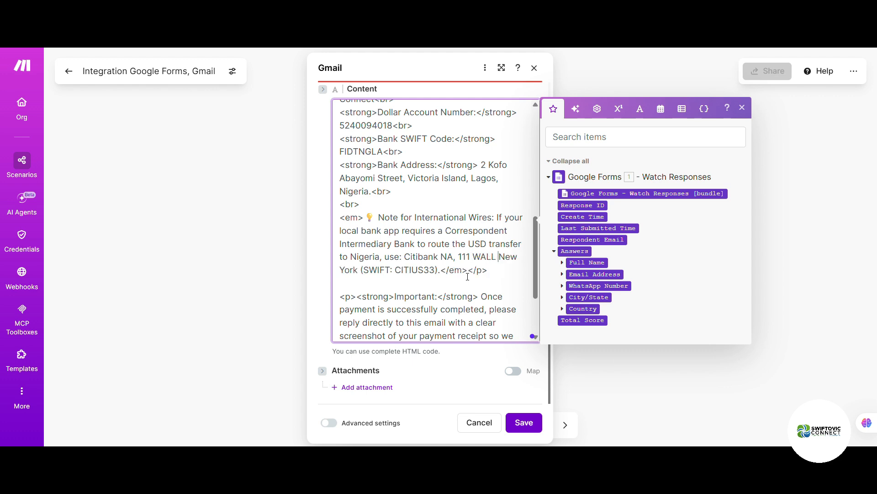
{"action": "type", "text": " STREET"}
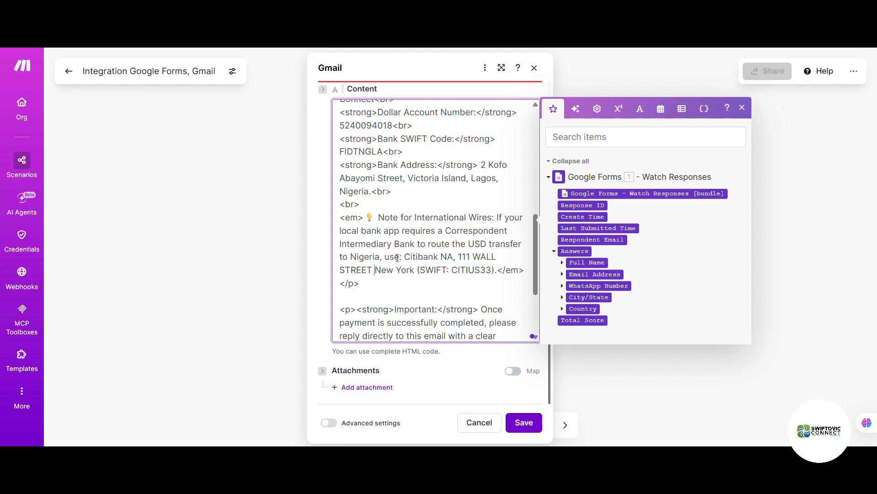
{"action": "type", "text": "NEW"}
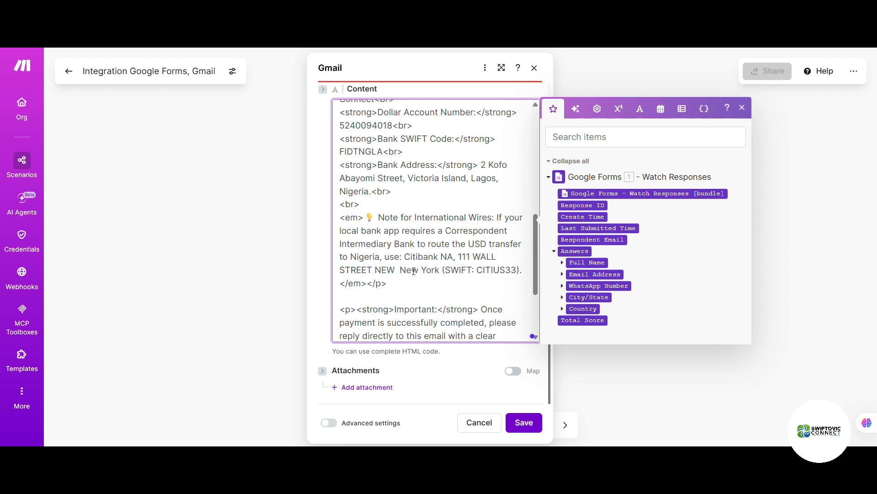
{"action": "key", "text": "BackSpace"}
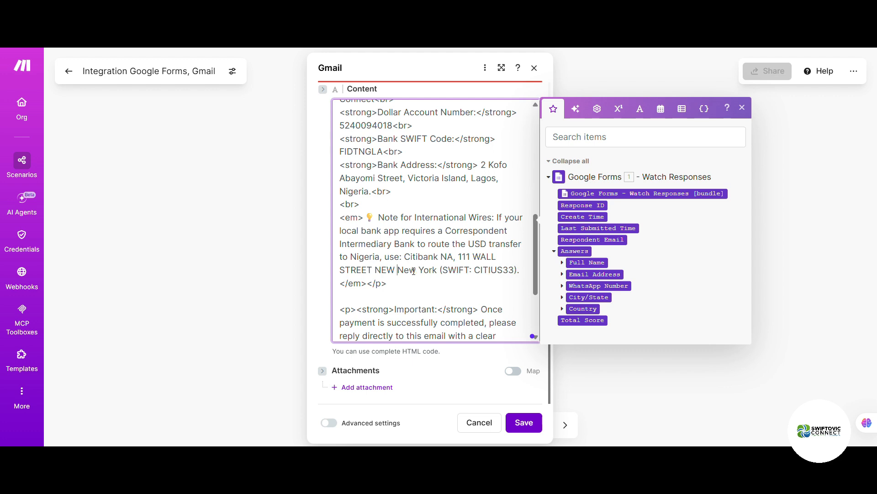
{"action": "type", "text": "YO"}
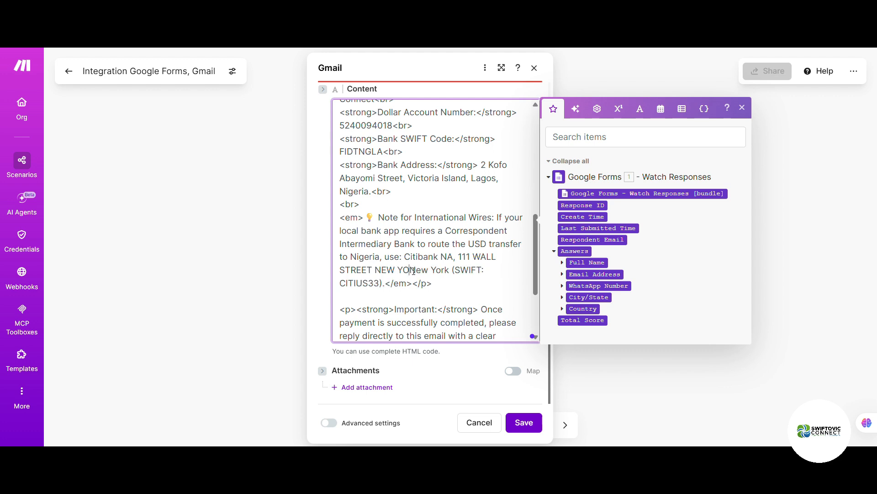
{"action": "type", "text": "RK"}
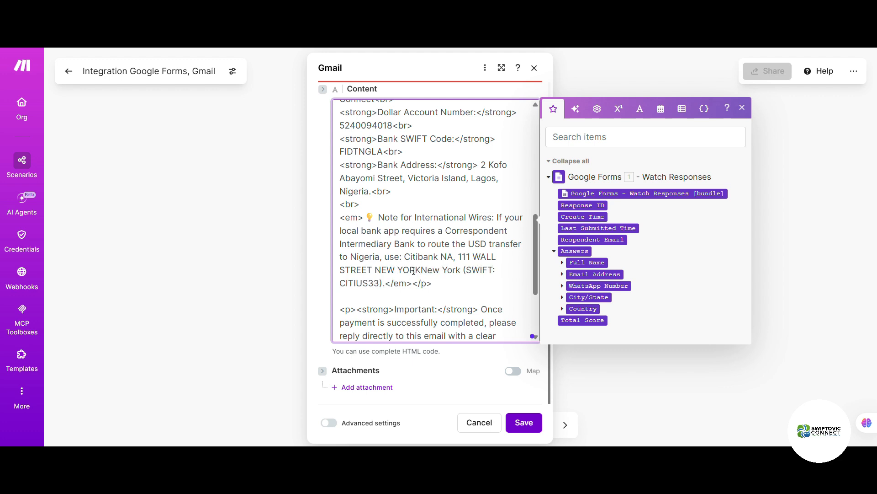
{"action": "type", "text": ", N"}
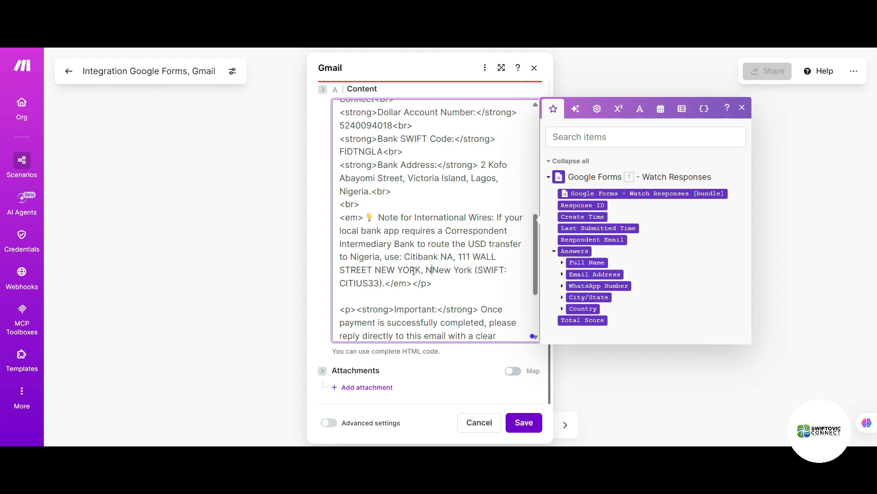
{"action": "type", "text": "EW YORK"}
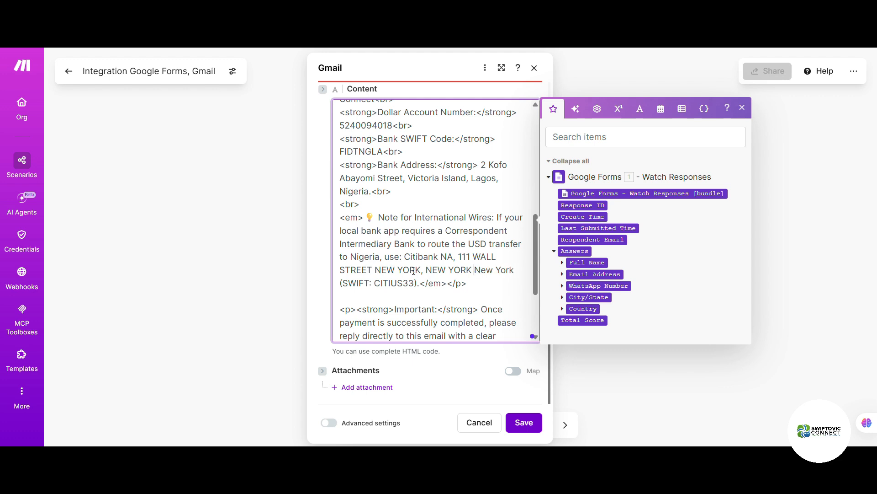
{"action": "type", "text": "100"}
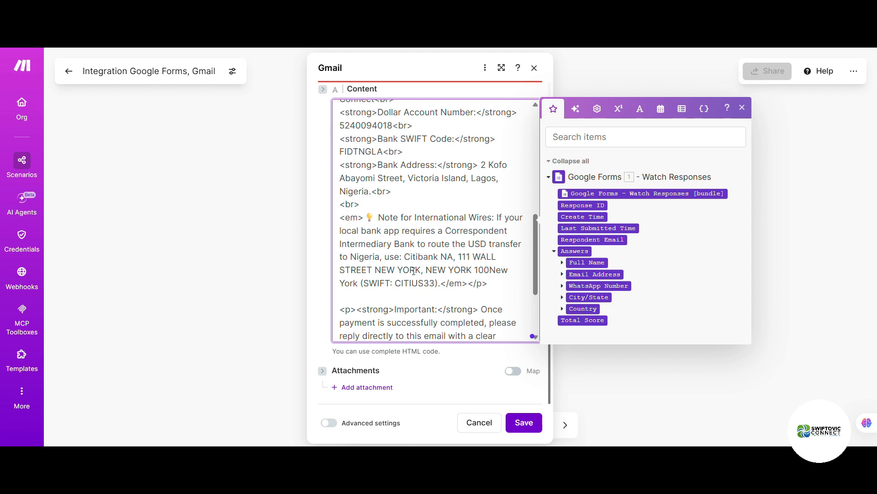
{"action": "type", "text": "43"}
{"action": "left_click_drag", "start_coordinate": [500, 269], "coordinate": [358, 286]}
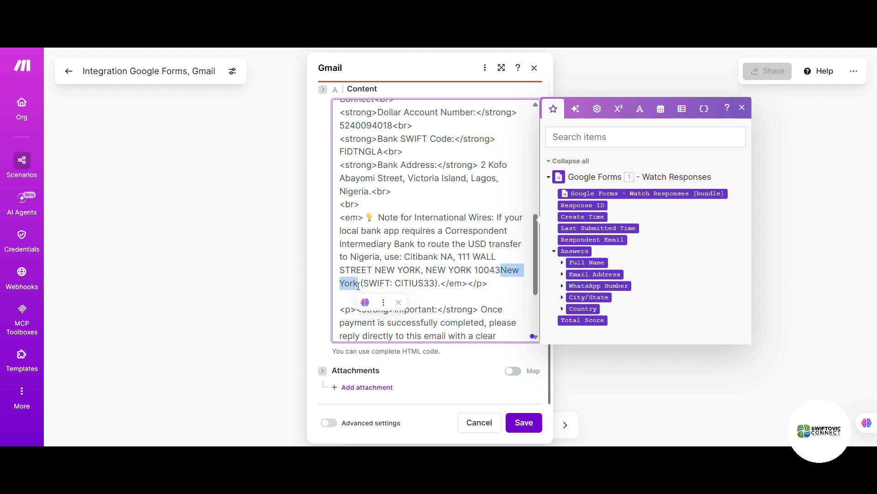
{"action": "key", "text": "BackSpace"}
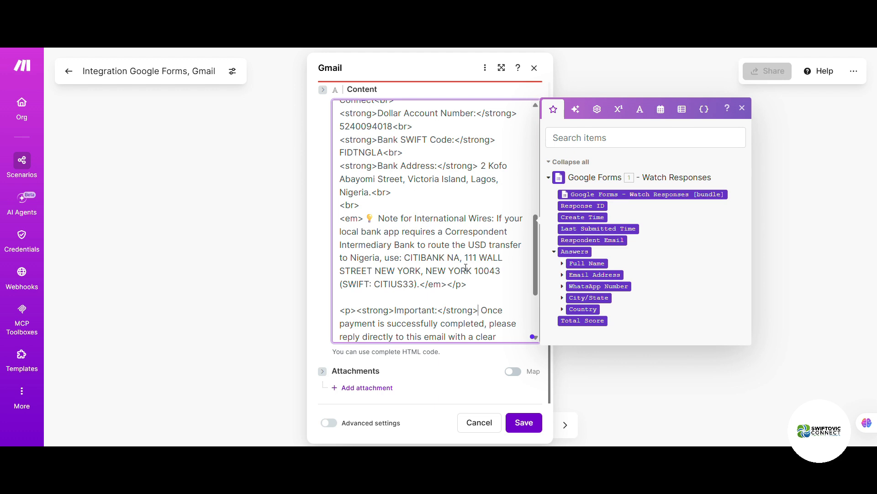
Step: Scroll through the Content field to review the email body from greeting to sign-off
{"action": "scroll", "coordinate": [465, 267], "scroll_direction": "down", "scroll_amount": 3}
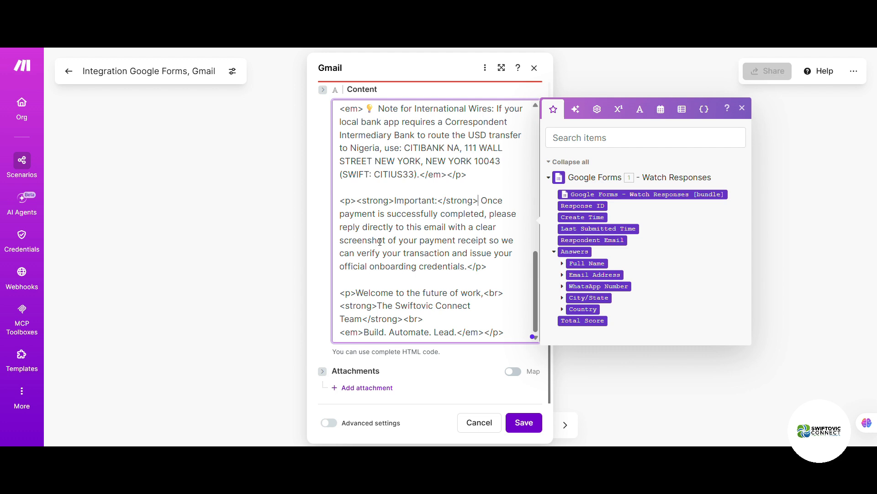
{"action": "scroll", "coordinate": [416, 223], "scroll_direction": "up", "scroll_amount": 5}
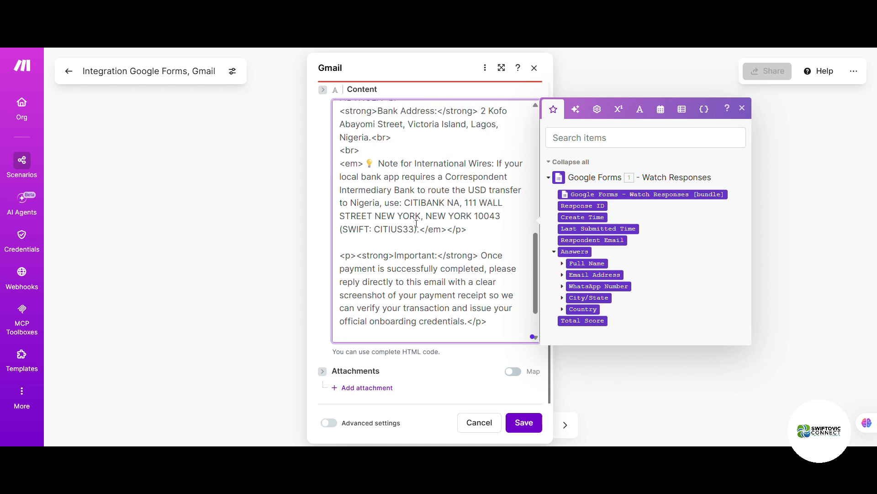
{"action": "scroll", "coordinate": [416, 223], "scroll_direction": "up", "scroll_amount": 6}
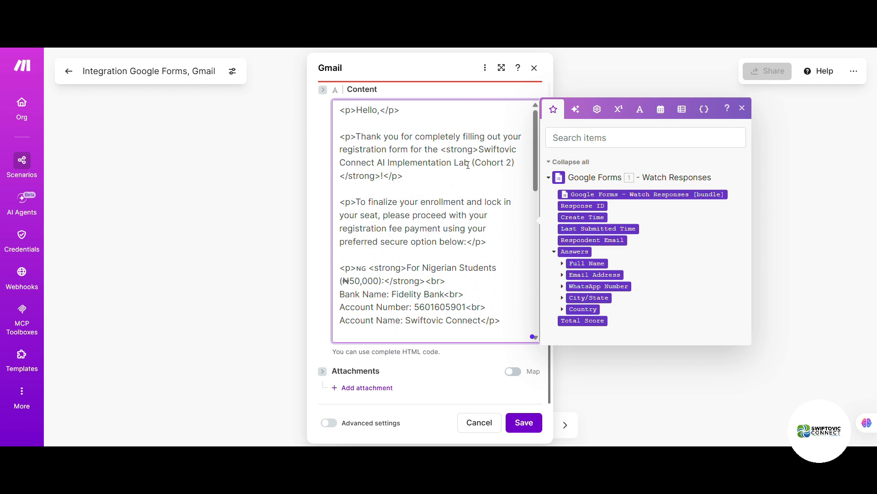
{"action": "scroll", "coordinate": [448, 188], "scroll_direction": "down", "scroll_amount": 2}
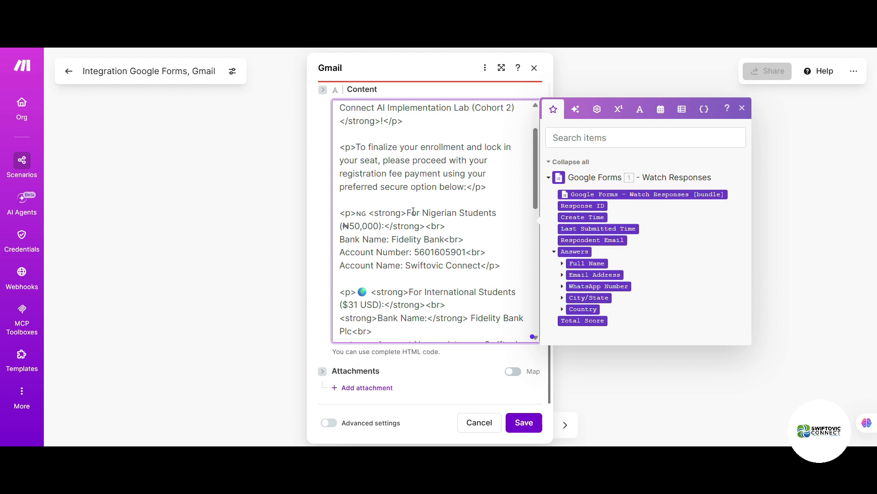
{"action": "scroll", "coordinate": [413, 211], "scroll_direction": "down", "scroll_amount": 2}
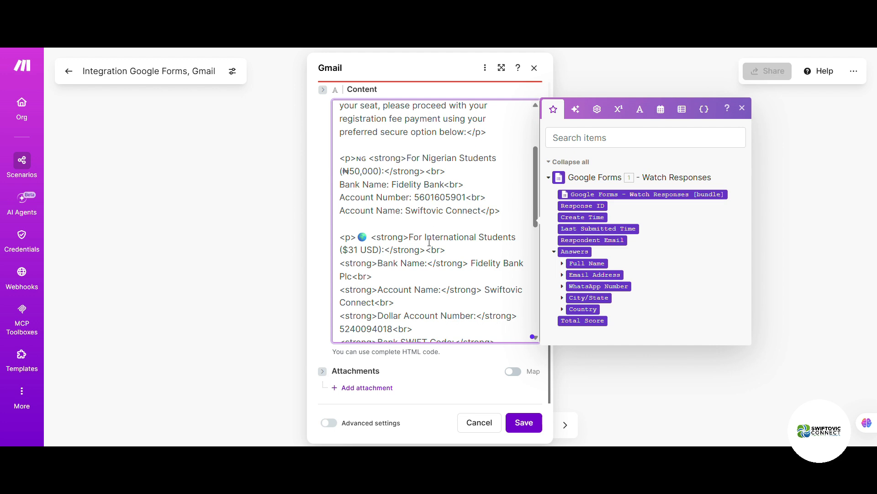
{"action": "scroll", "coordinate": [429, 241], "scroll_direction": "down", "scroll_amount": 2}
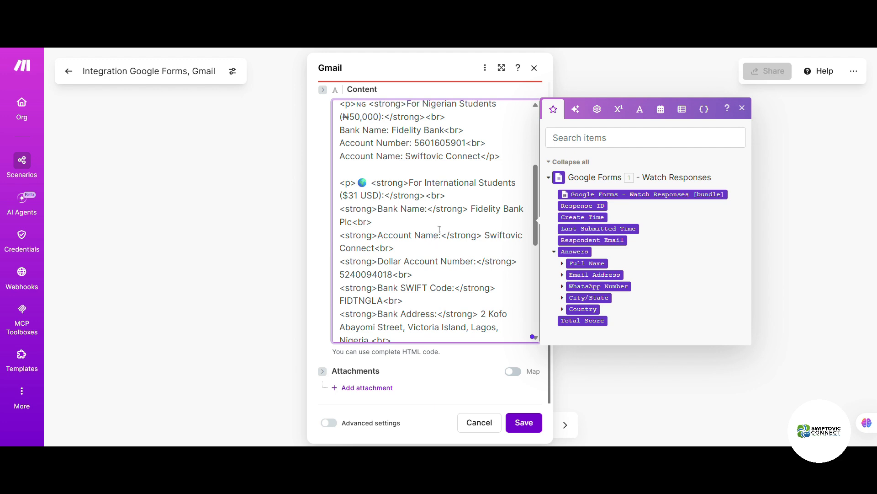
{"action": "scroll", "coordinate": [440, 229], "scroll_direction": "down", "scroll_amount": 1}
{"action": "scroll", "coordinate": [439, 230], "scroll_direction": "down", "scroll_amount": 1}
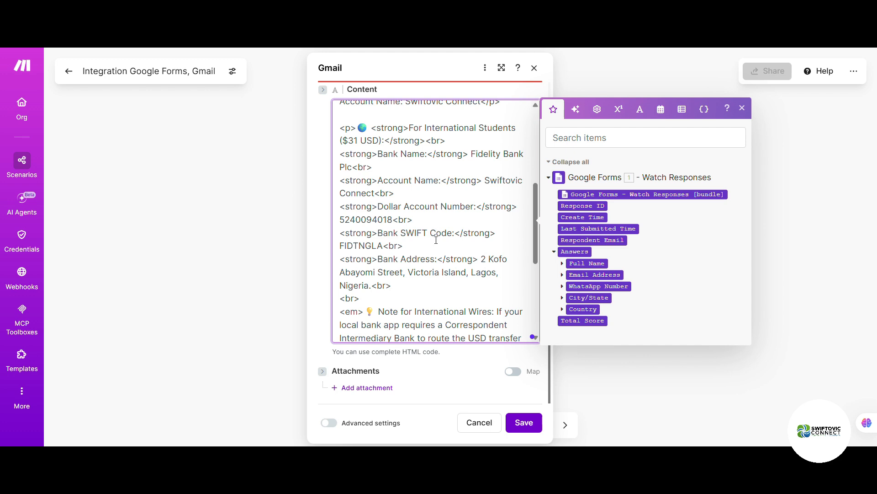
{"action": "scroll", "coordinate": [407, 238], "scroll_direction": "down", "scroll_amount": 2}
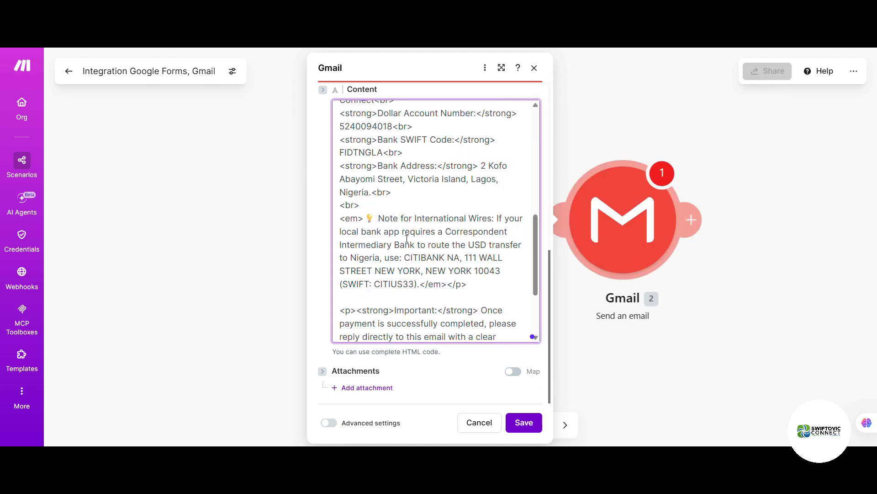
{"action": "scroll", "coordinate": [407, 238], "scroll_direction": "down", "scroll_amount": 3}
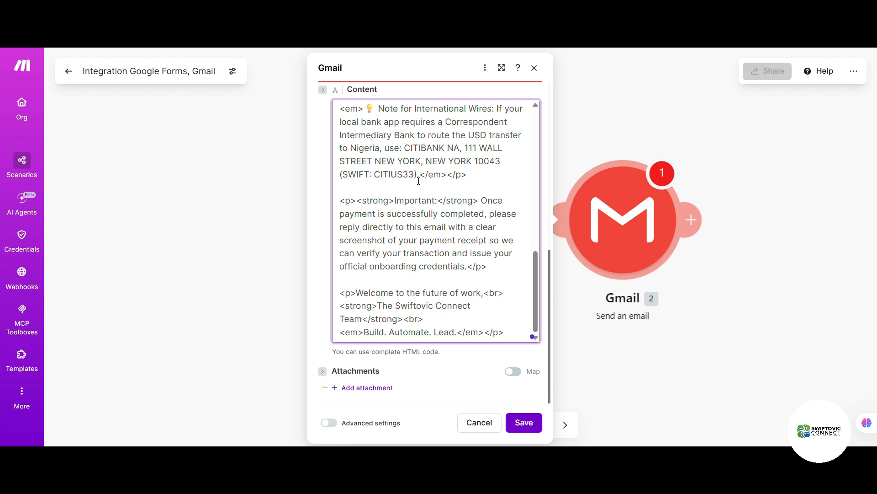
{"action": "left_click", "coordinate": [416, 292]}
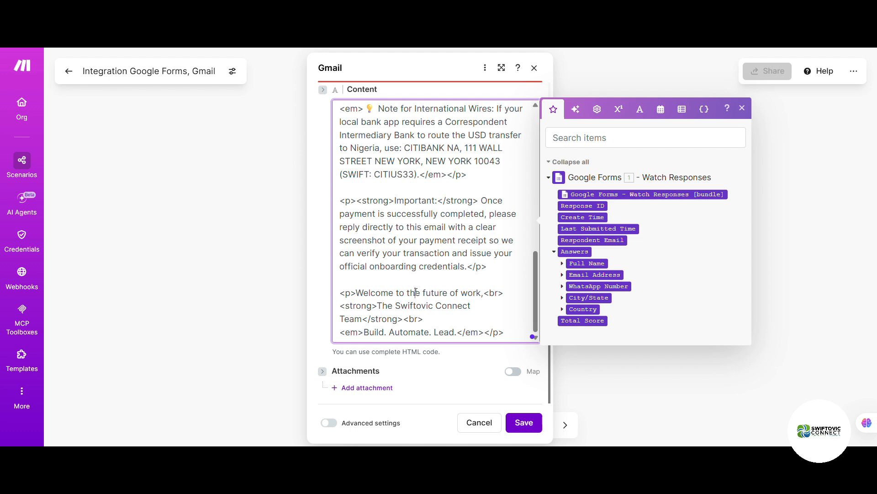
Step: Replace the whole body with the revised HTML adding USDT, then select the local bank name placeholder
{"action": "key", "text": "ctrl+a"}
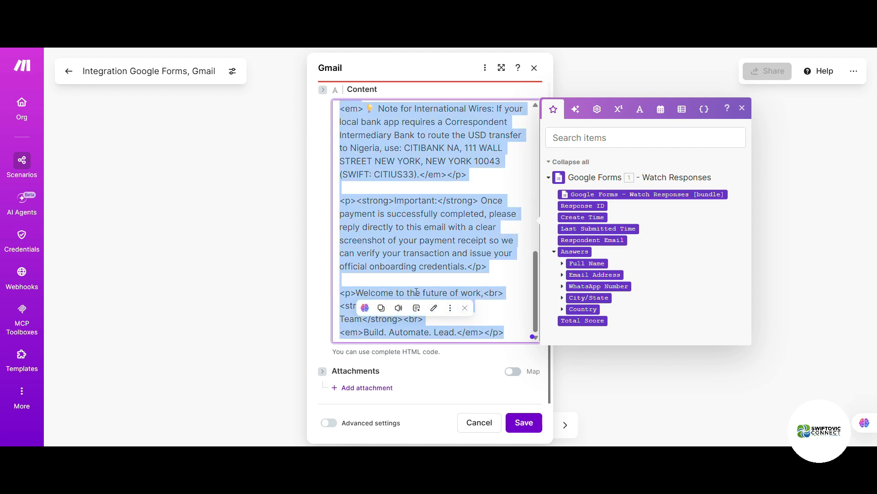
{"action": "key", "text": "ctrl+v"}
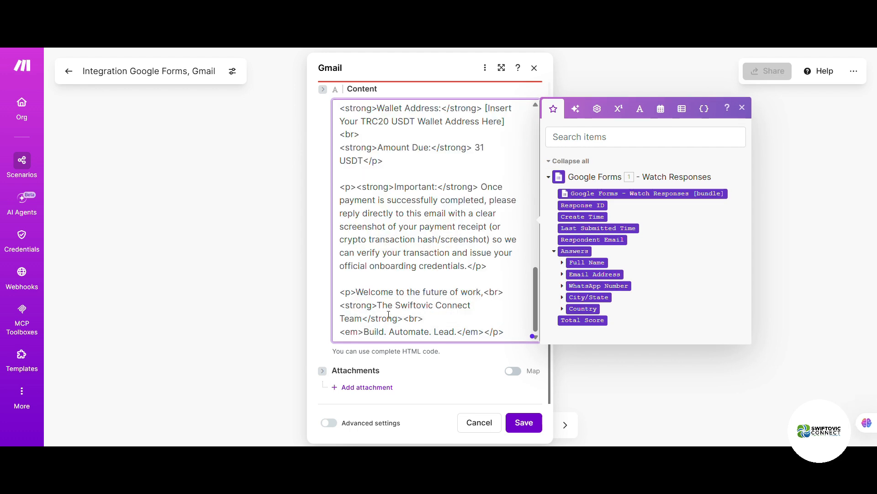
{"action": "scroll", "coordinate": [426, 281], "scroll_direction": "up", "scroll_amount": 12}
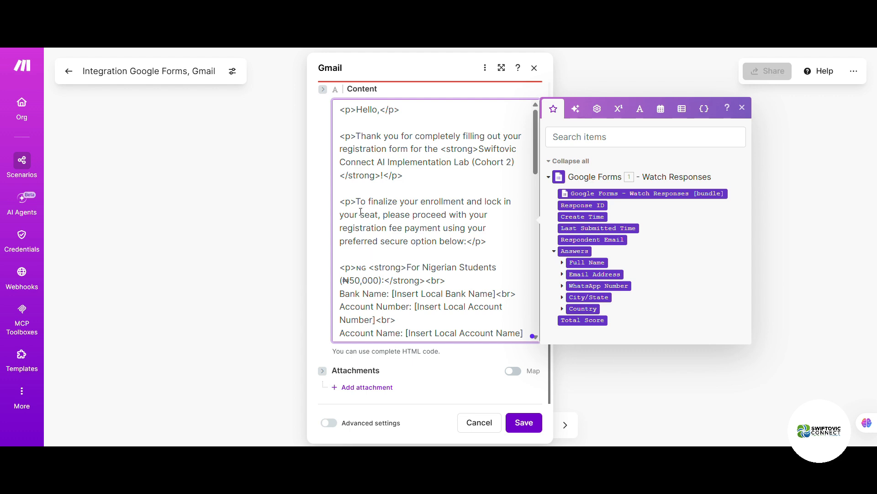
{"action": "scroll", "coordinate": [428, 282], "scroll_direction": "down", "scroll_amount": 3}
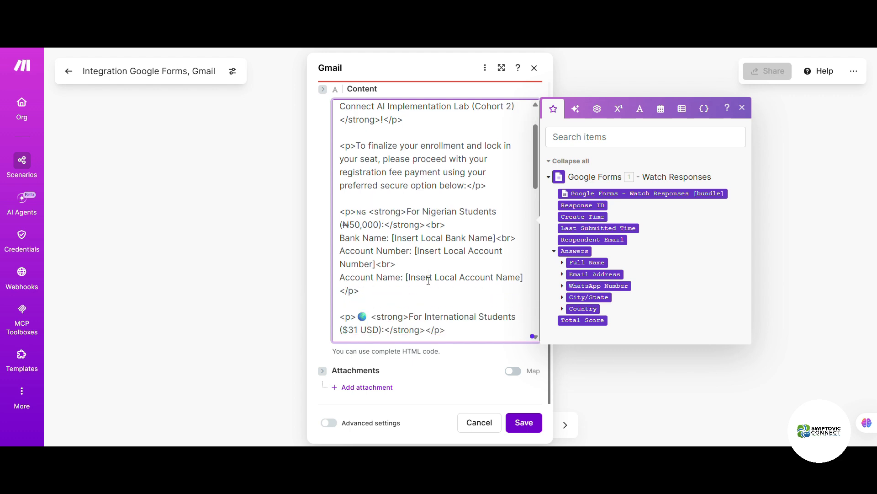
{"action": "left_click_drag", "start_coordinate": [394, 184], "coordinate": [499, 182]}
Step: Type Fidelity Bank as the Nigerian students' bank name
{"action": "type", "text": "F"}
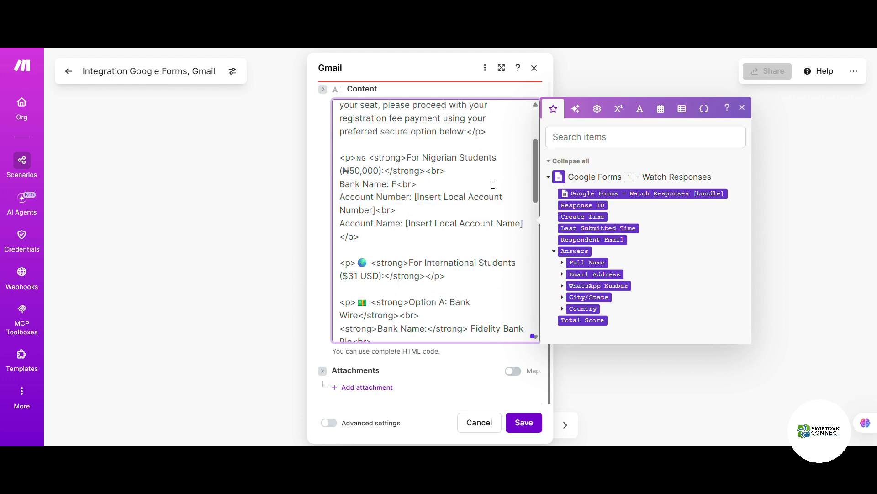
{"action": "type", "text": "idelit"}
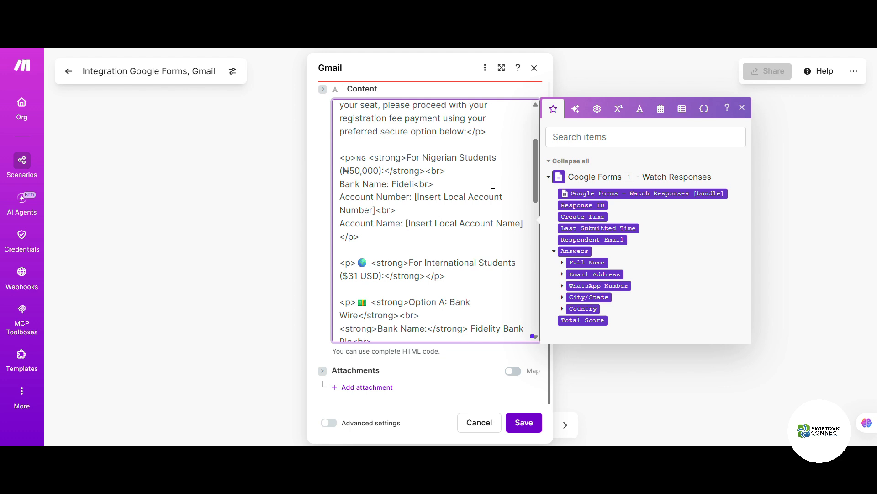
{"action": "type", "text": "y bAN"}
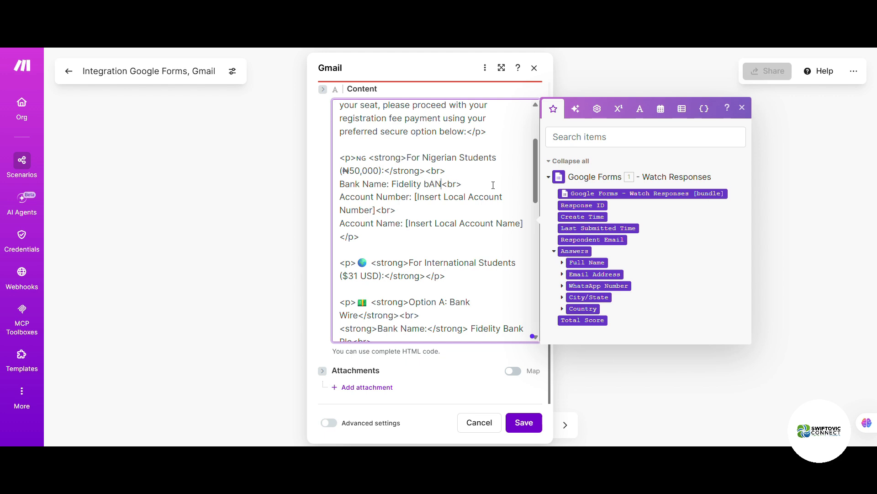
{"action": "key", "text": "BackSpace"}
{"action": "key", "text": "BackSpace"}
{"action": "key", "text": "BackSpace"}
{"action": "type", "text": "Bank"}
Step: Replace the local account number and account name placeholders with the real number and Swiftovic Connect
{"action": "left_click_drag", "start_coordinate": [415, 197], "coordinate": [377, 210]}
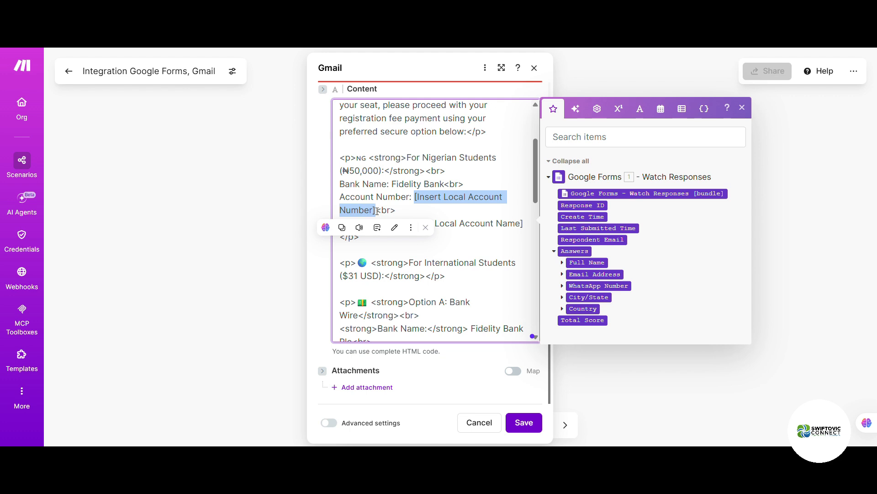
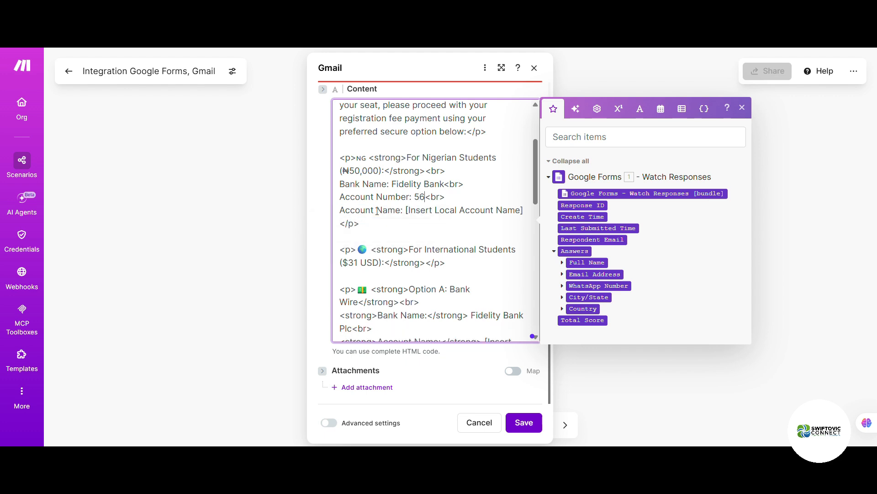
{"action": "left_click_drag", "start_coordinate": [406, 210], "coordinate": [526, 210]}
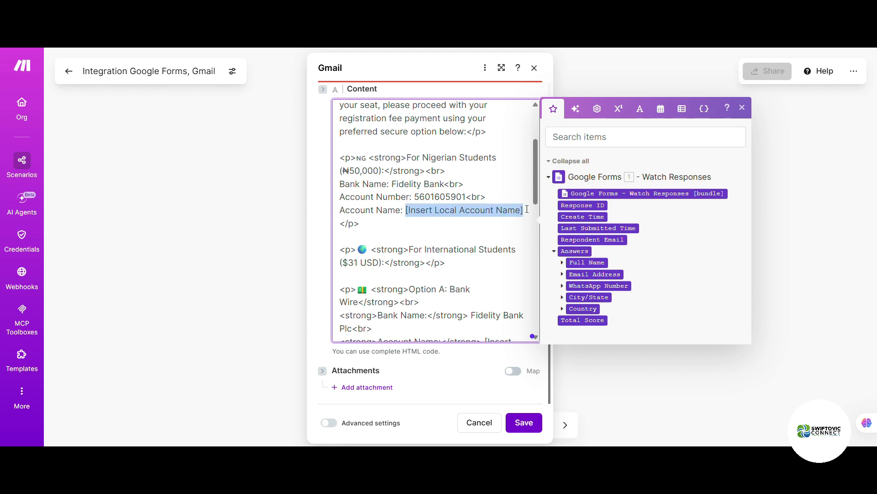
{"action": "type", "text": "Swif"}
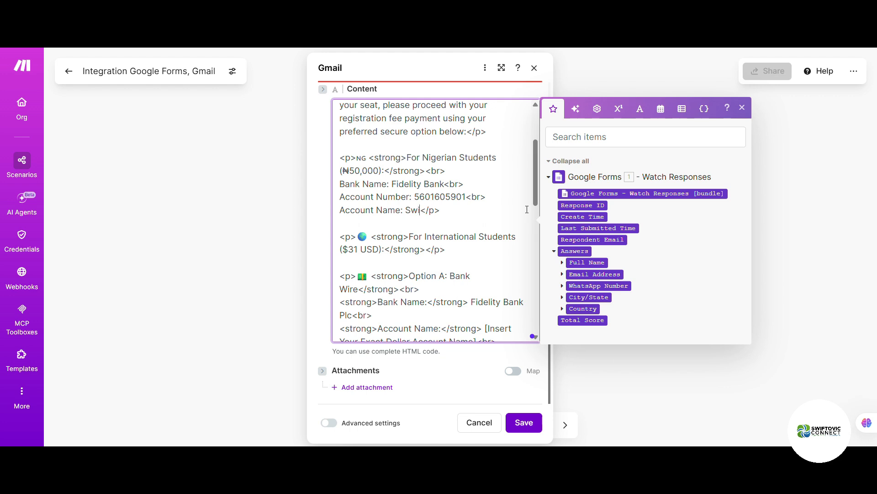
{"action": "type", "text": "top"}
{"action": "key", "text": "BackSpace"}
{"action": "type", "text": "vic Connect"}
{"action": "scroll", "coordinate": [418, 273], "scroll_direction": "down", "scroll_amount": 1}
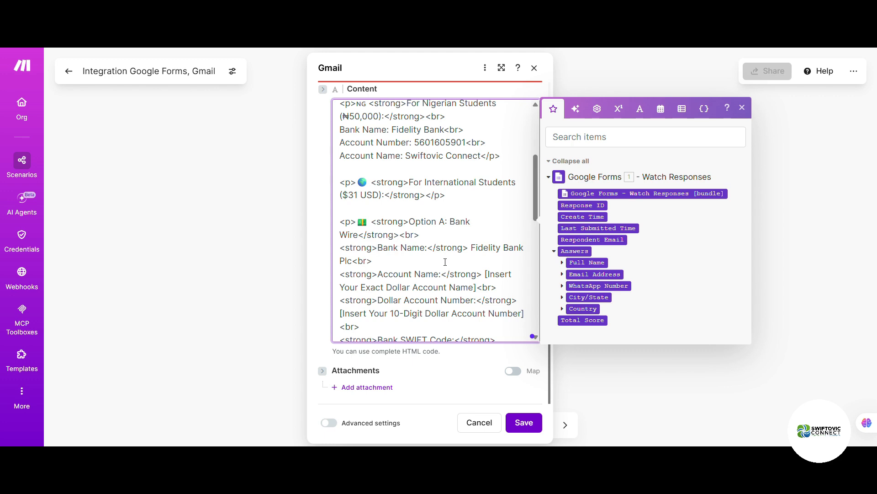
{"action": "scroll", "coordinate": [446, 261], "scroll_direction": "down", "scroll_amount": 5}
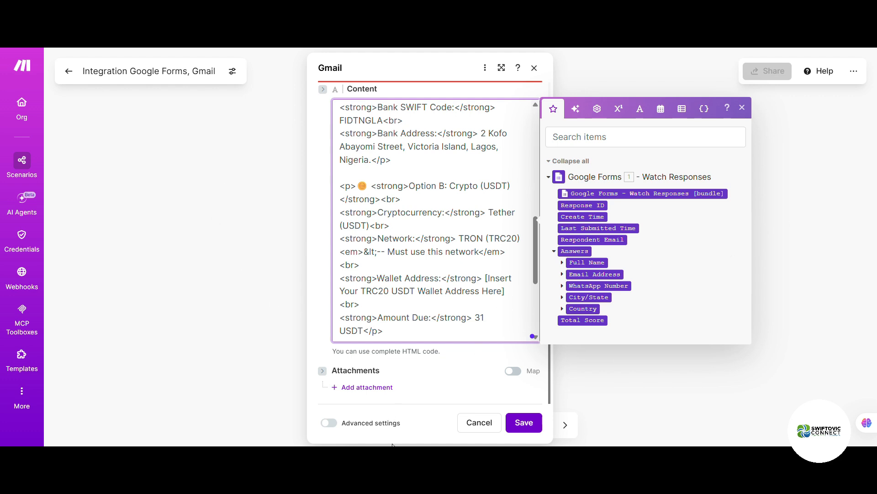
Step: Close the mapping panel and save the Forms-to-Gmail scenario, toggling the extra toolbar tools
{"action": "left_click", "coordinate": [432, 397]}
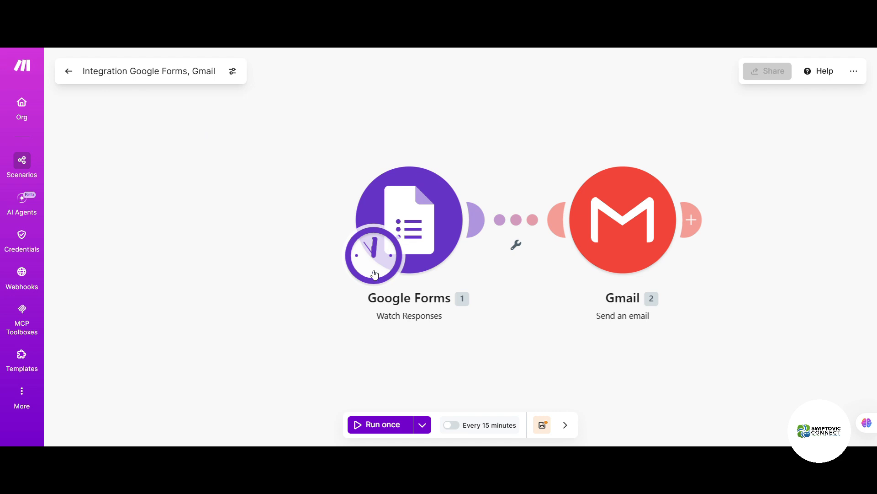
{"action": "left_click", "coordinate": [545, 426]}
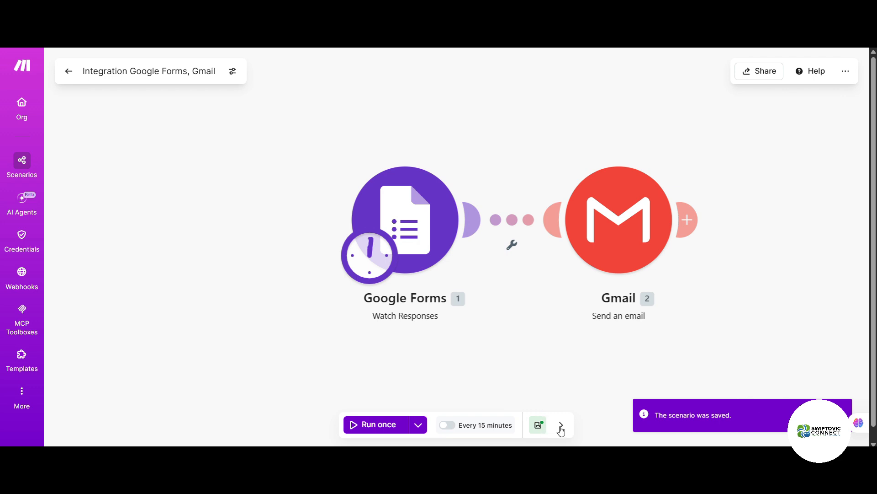
{"action": "left_click", "coordinate": [561, 425]}
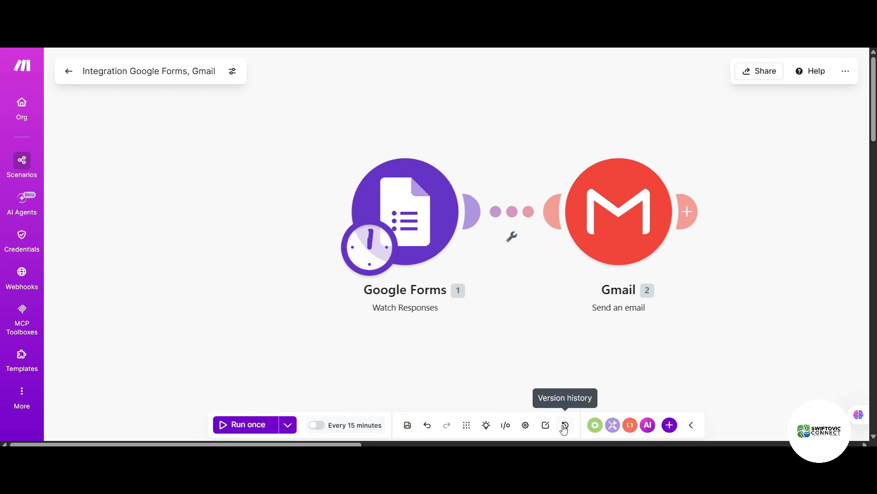
{"action": "left_click", "coordinate": [689, 425]}
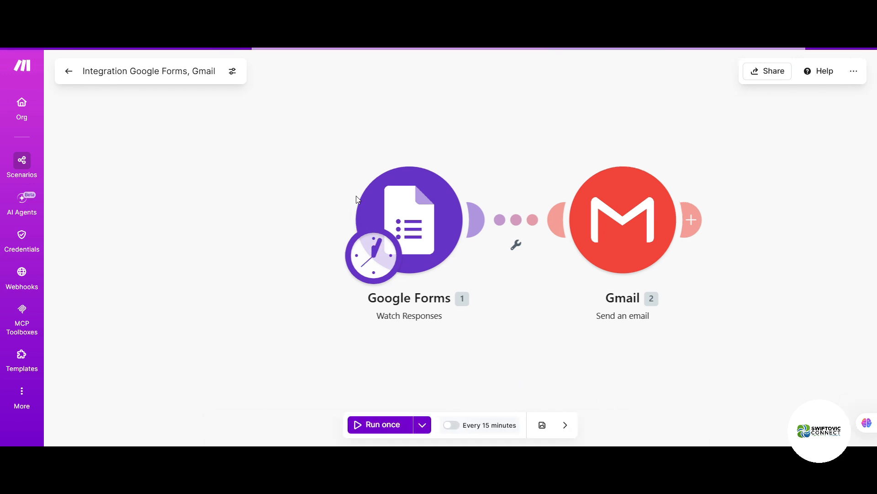
{"action": "left_click", "coordinate": [566, 425]}
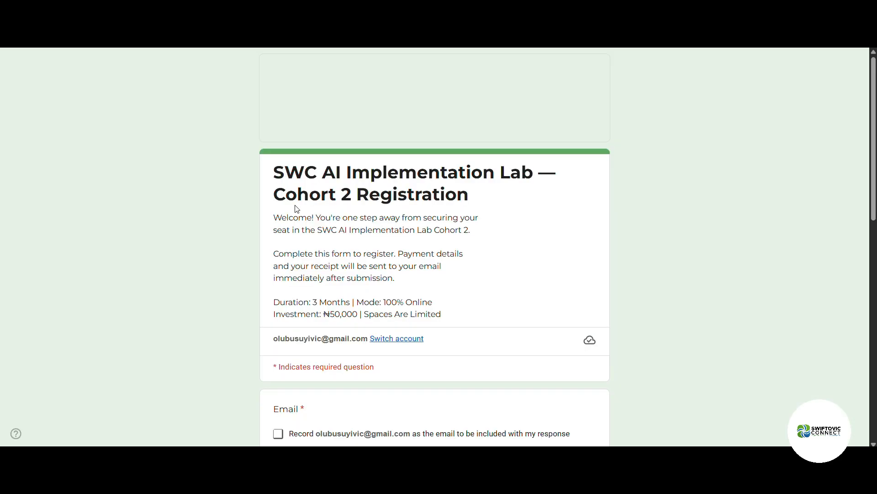
Step: Tick Record email, then enter the respondent's full name and use the saved email address
{"action": "scroll", "coordinate": [282, 287], "scroll_direction": "down", "scroll_amount": 2}
{"action": "scroll", "coordinate": [283, 287], "scroll_direction": "down", "scroll_amount": 2}
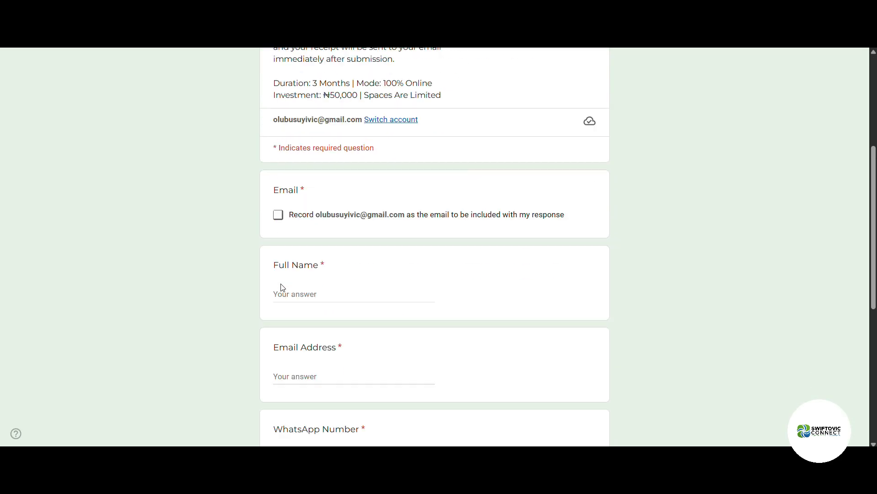
{"action": "left_click", "coordinate": [278, 224]}
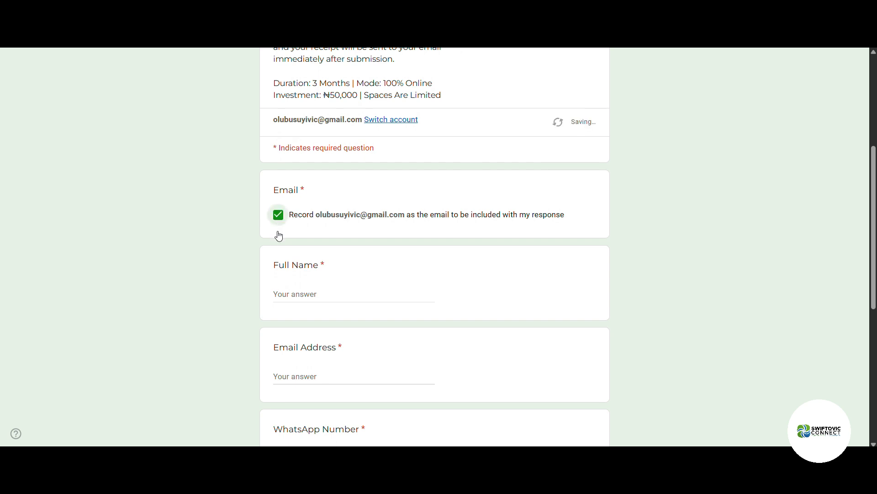
{"action": "left_click", "coordinate": [282, 297]}
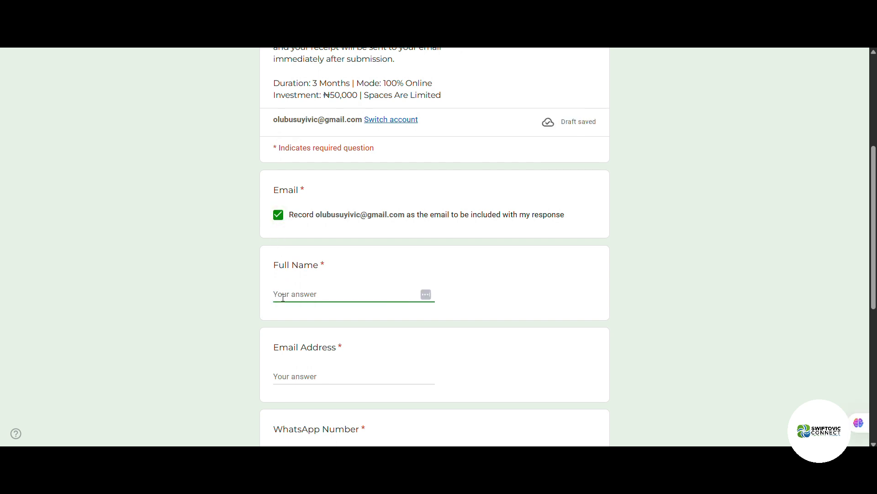
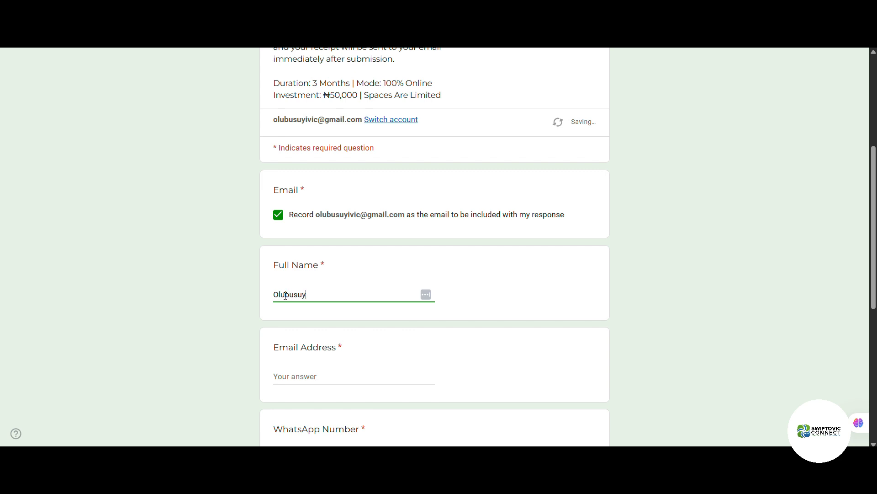
{"action": "left_click", "coordinate": [305, 378]}
{"action": "left_click", "coordinate": [391, 329]}
Step: Enter the respondent's WhatsApp number, City/State 'Lagos' and Country 'Nigeria', then continue to the next page
{"action": "scroll", "coordinate": [299, 389], "scroll_direction": "down", "scroll_amount": 2}
{"action": "left_click", "coordinate": [313, 348]}
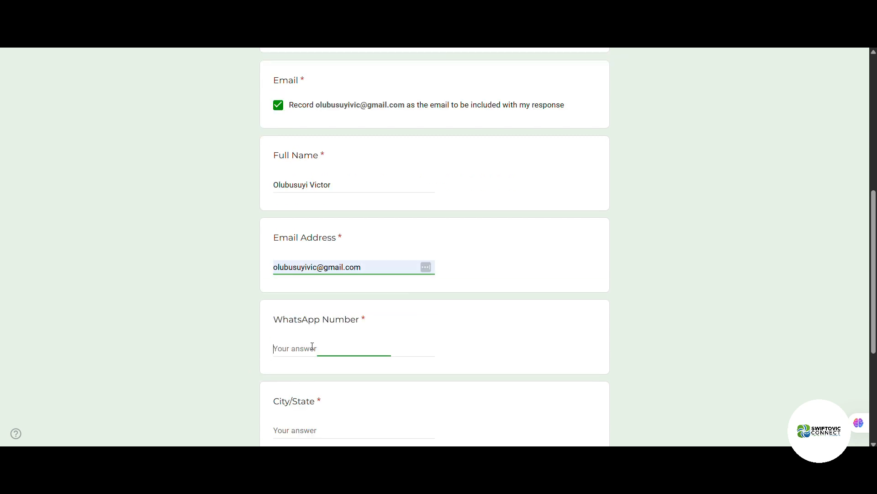
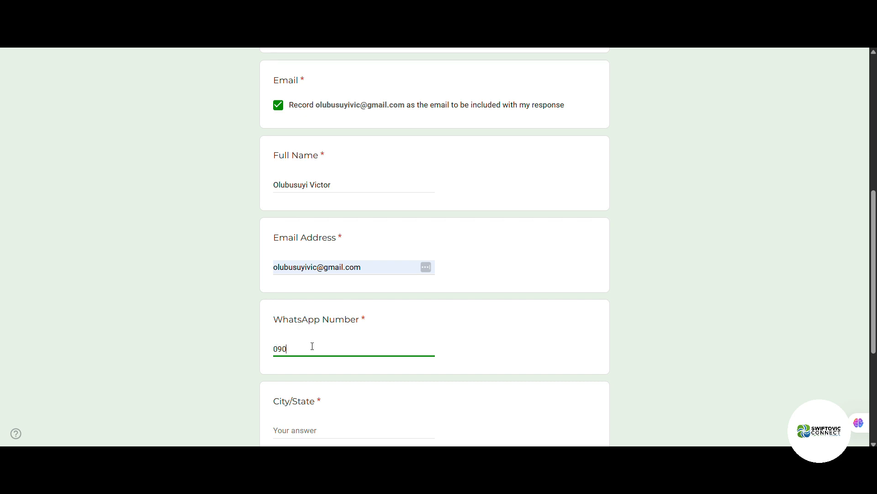
{"action": "scroll", "coordinate": [297, 326], "scroll_direction": "down", "scroll_amount": 4}
{"action": "left_click", "coordinate": [313, 269]}
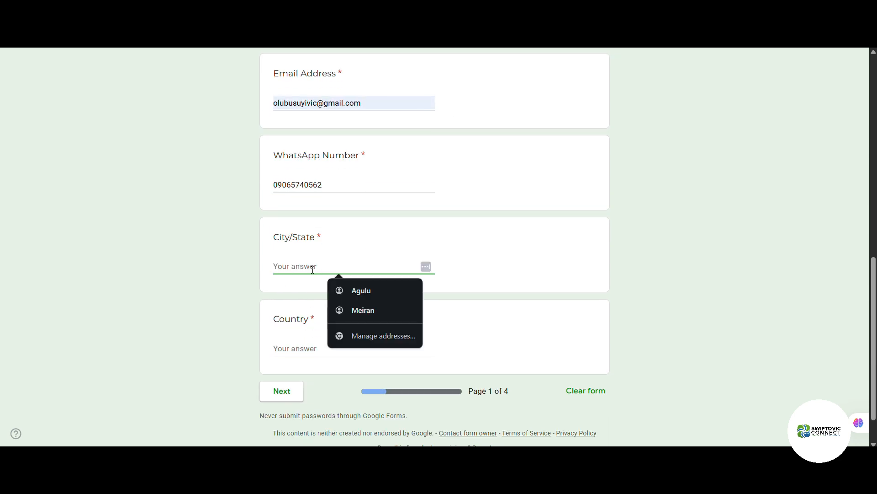
{"action": "type", "text": "Lagos"}
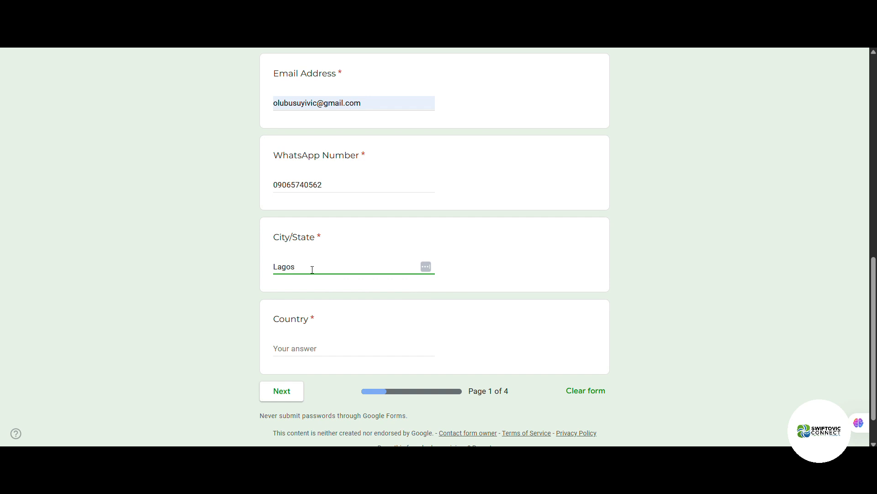
{"action": "left_click", "coordinate": [301, 348]}
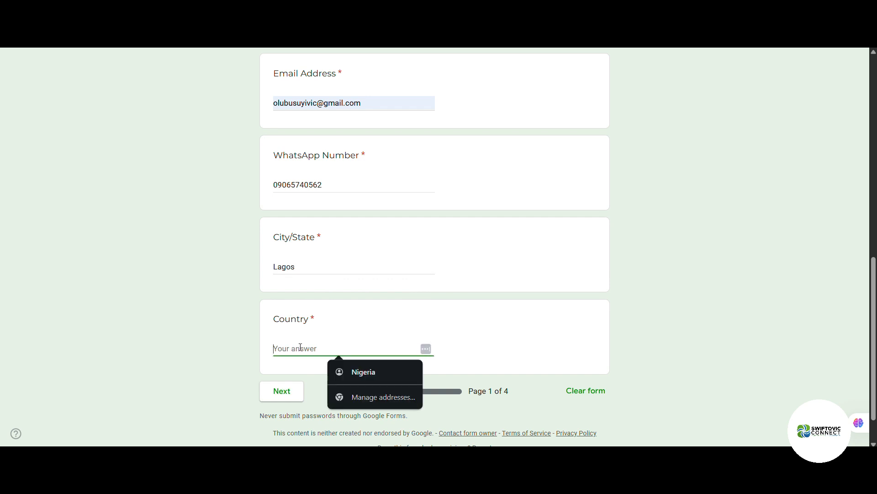
{"action": "left_click", "coordinate": [359, 370]}
{"action": "left_click", "coordinate": [270, 396]}
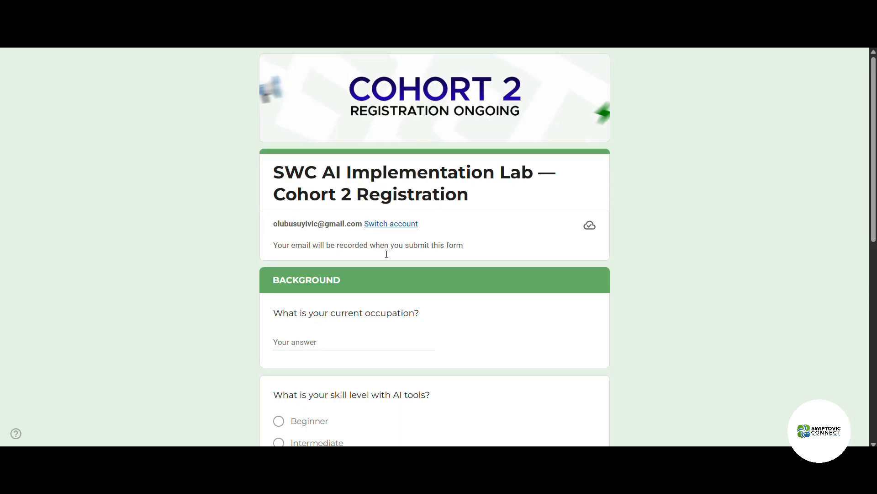
Step: Answer occupation 'Creative Designer' and set the AI tools skill level to Intermediate
{"action": "left_click", "coordinate": [340, 344]}
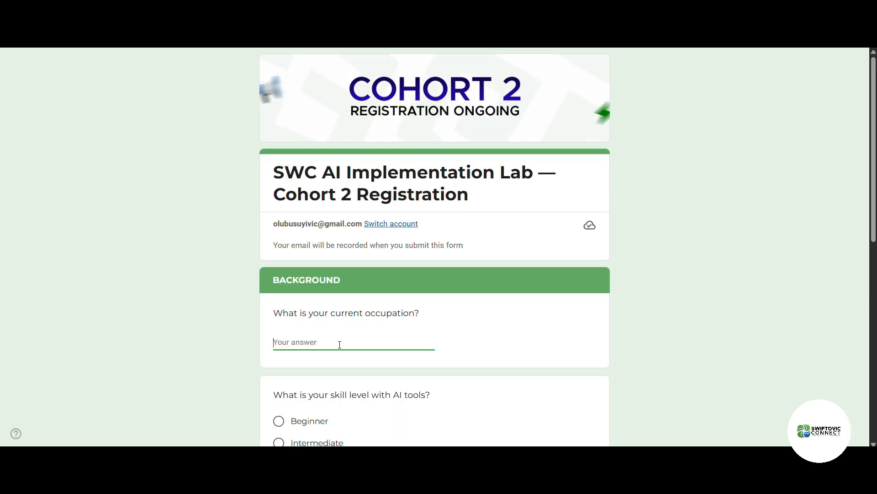
{"action": "type", "text": "Creati"}
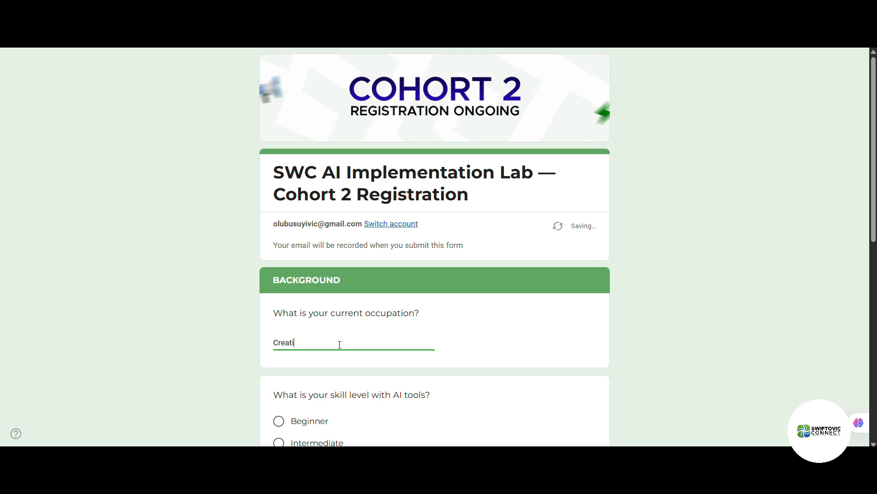
{"action": "type", "text": "ve Designer"}
{"action": "scroll", "coordinate": [329, 376], "scroll_direction": "down", "scroll_amount": 3}
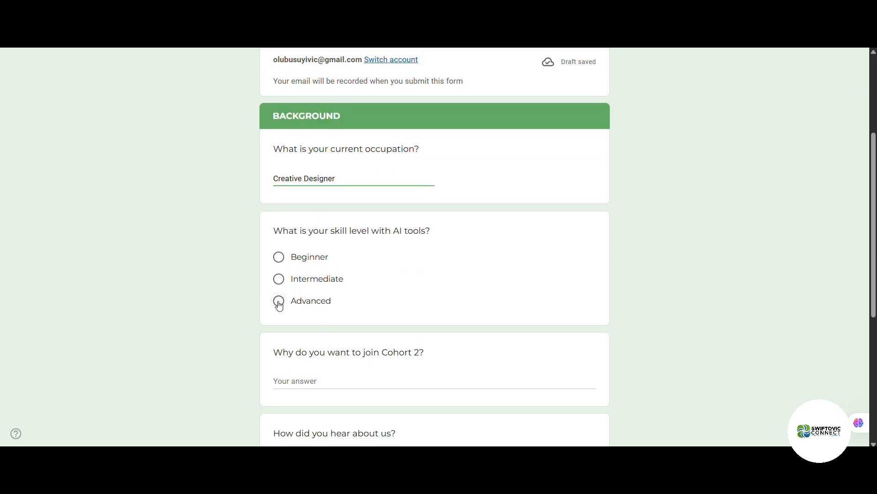
{"action": "left_click", "coordinate": [279, 300]}
{"action": "left_click", "coordinate": [279, 282]}
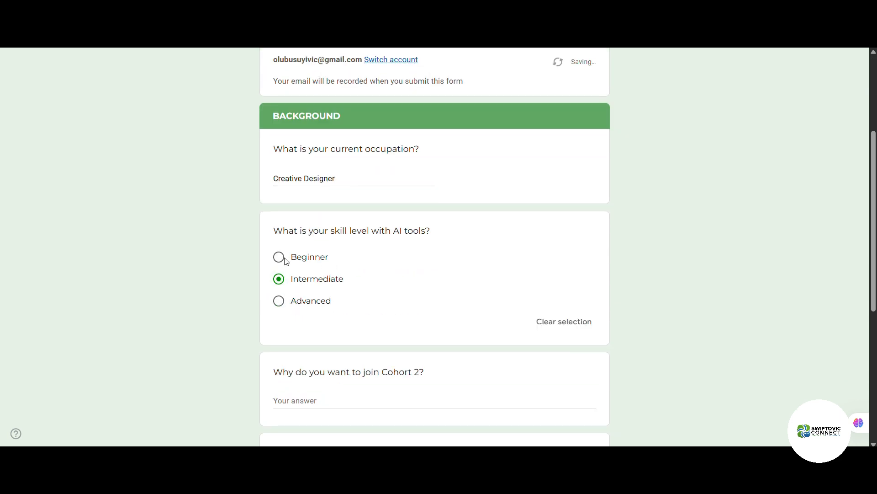
{"action": "scroll", "coordinate": [329, 347], "scroll_direction": "down", "scroll_amount": 2}
Step: Answer 'To improve on my skills and learn additional skill' and Instagram, then go to program preferences
{"action": "left_click", "coordinate": [331, 292]}
{"action": "type", "text": "To improve on my sk"}
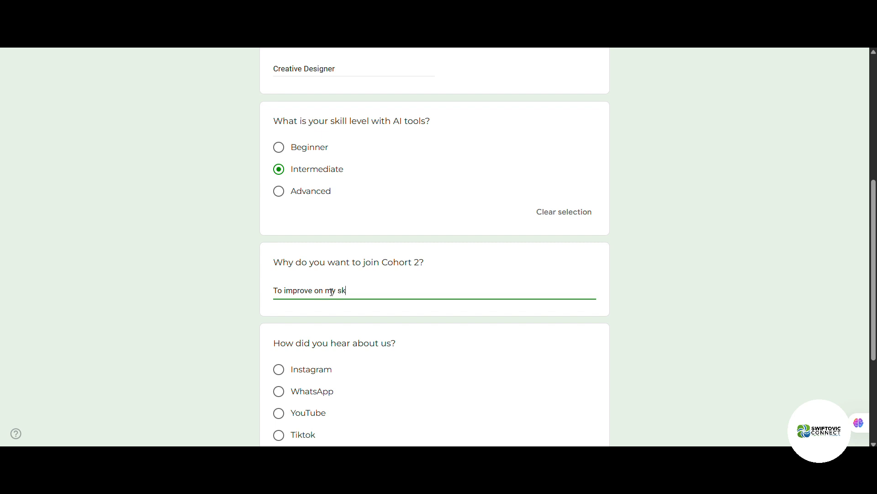
{"action": "type", "text": "ills and learn additional skill"}
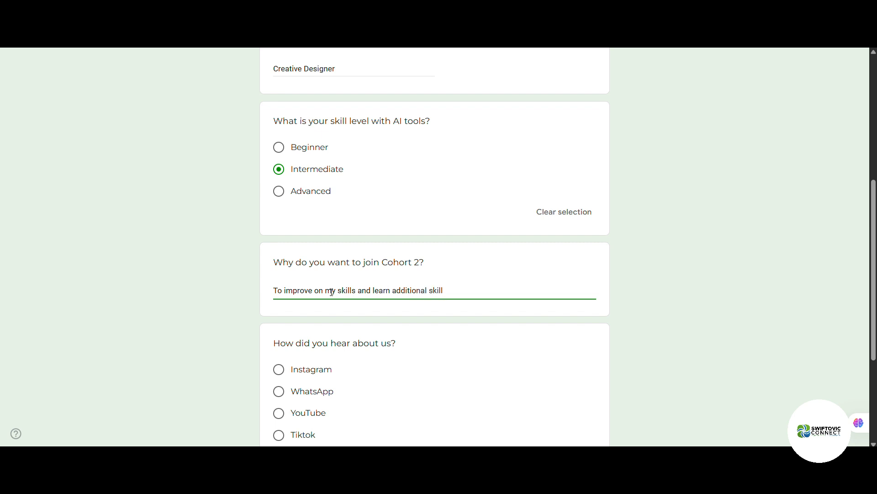
{"action": "scroll", "coordinate": [299, 378], "scroll_direction": "down", "scroll_amount": 2}
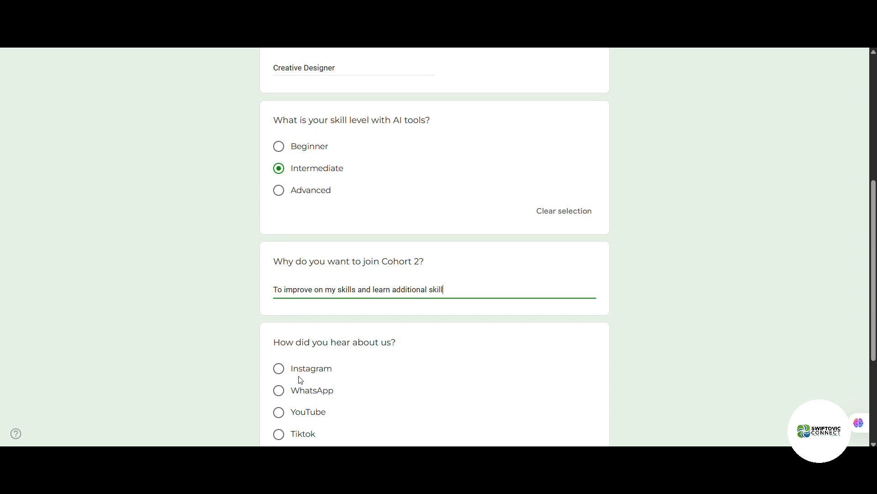
{"action": "left_click", "coordinate": [278, 261]}
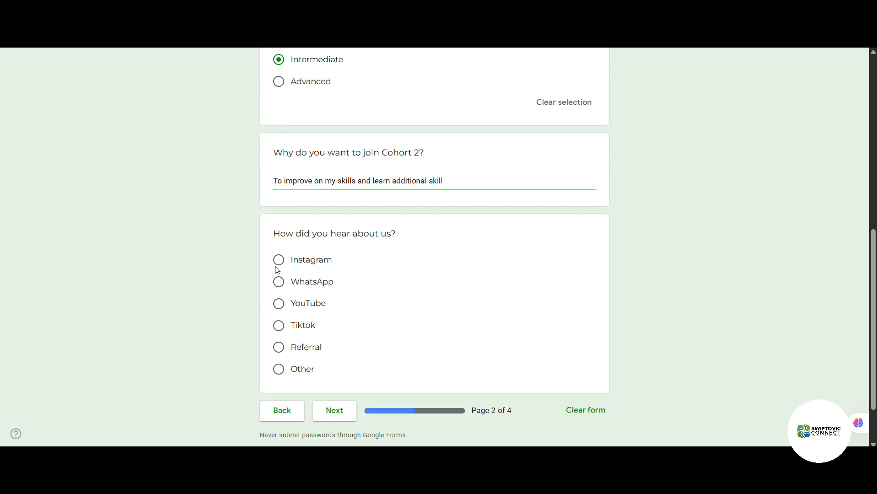
{"action": "scroll", "coordinate": [292, 339], "scroll_direction": "down", "scroll_amount": 1}
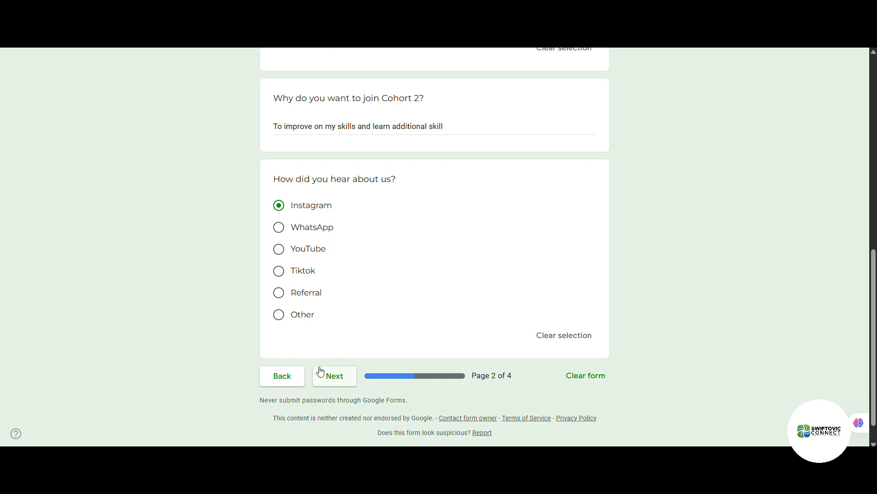
{"action": "left_click", "coordinate": [273, 373]}
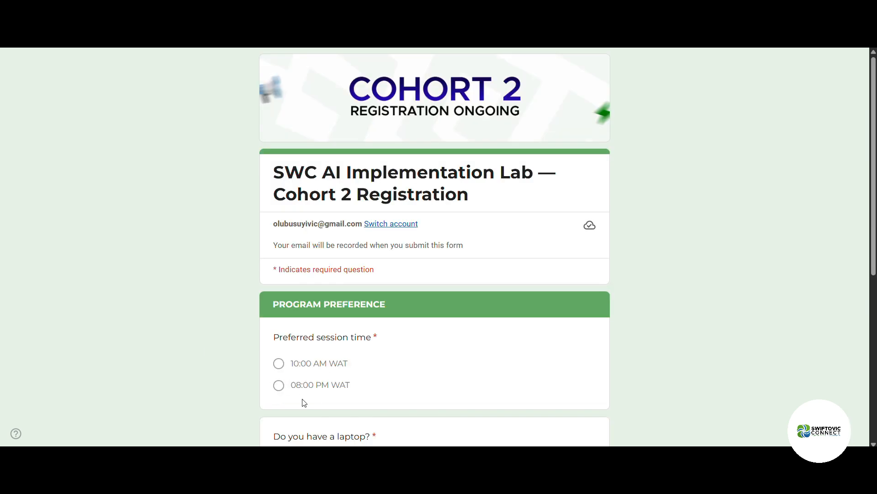
Step: Choose the 10:00 AM WAT session, confirm owning a laptop, and agree to the ₦50,000/$31 fee
{"action": "left_click", "coordinate": [277, 364]}
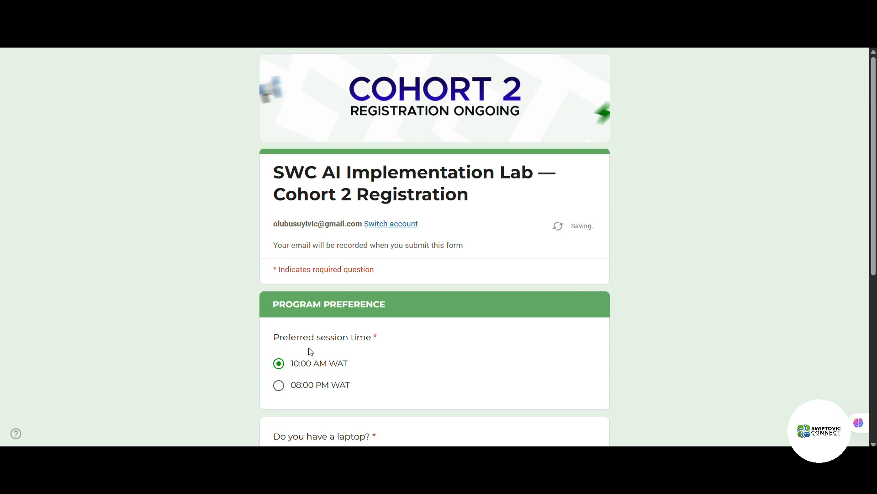
{"action": "scroll", "coordinate": [310, 350], "scroll_direction": "down", "scroll_amount": 4}
{"action": "left_click", "coordinate": [284, 305]}
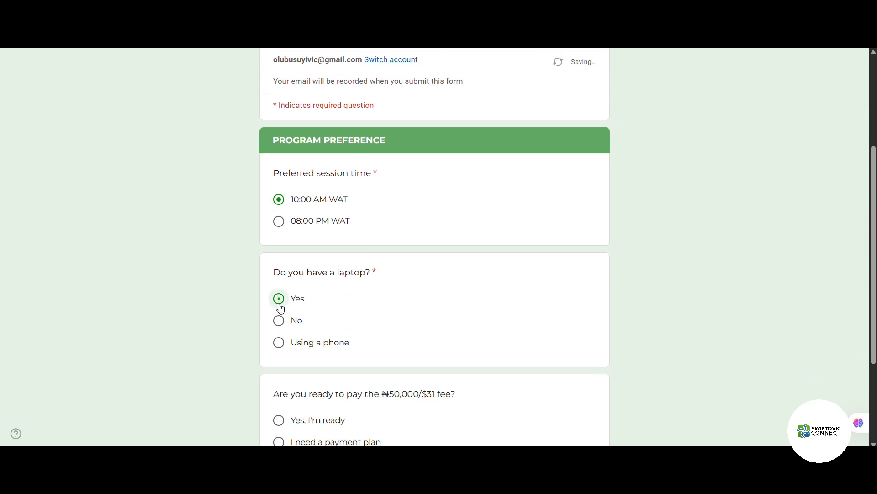
{"action": "scroll", "coordinate": [288, 330], "scroll_direction": "down", "scroll_amount": 1}
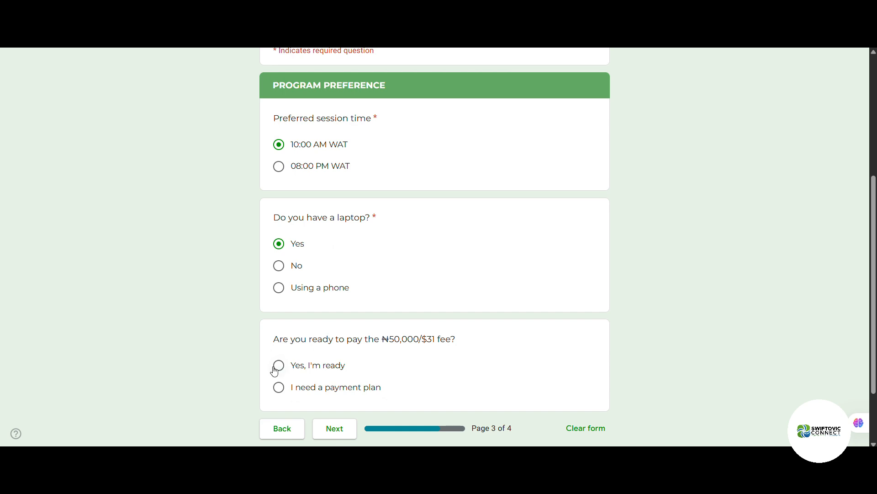
{"action": "left_click", "coordinate": [277, 368]}
{"action": "scroll", "coordinate": [351, 413], "scroll_direction": "down", "scroll_amount": 2}
{"action": "scroll", "coordinate": [349, 409], "scroll_direction": "down", "scroll_amount": 1}
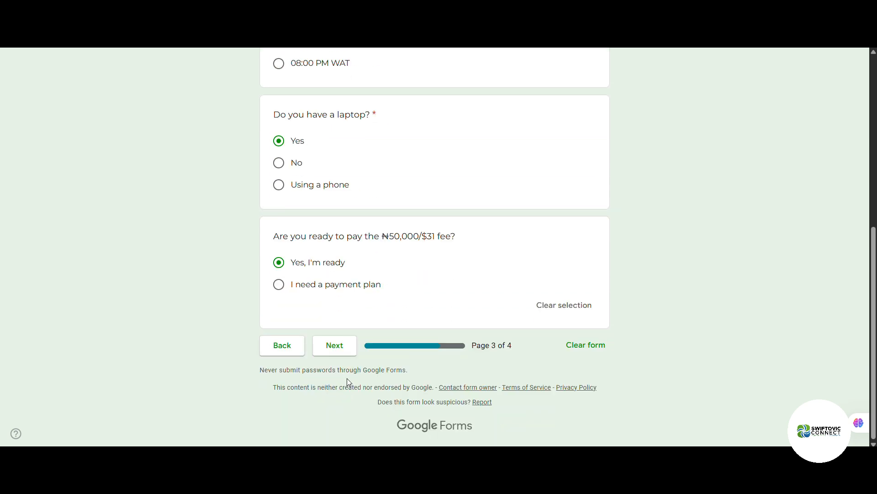
{"action": "left_click", "coordinate": [337, 352]}
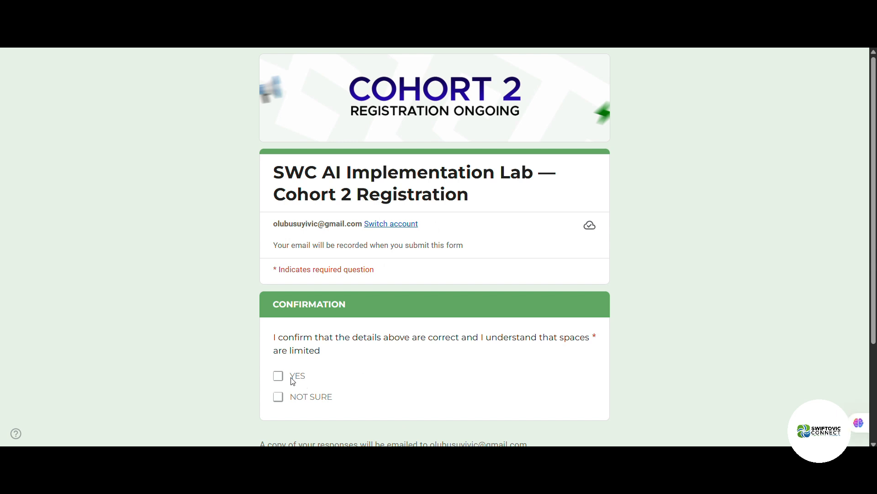
Step: Tick YES to confirm the details, submit, and read the payment-details confirmation message
{"action": "left_click", "coordinate": [281, 377]}
{"action": "scroll", "coordinate": [312, 364], "scroll_direction": "down", "scroll_amount": 2}
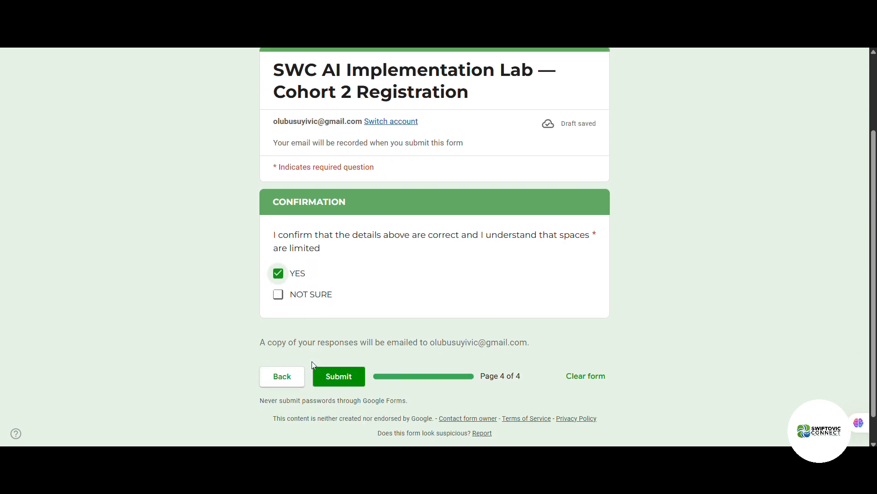
{"action": "left_click", "coordinate": [333, 371]}
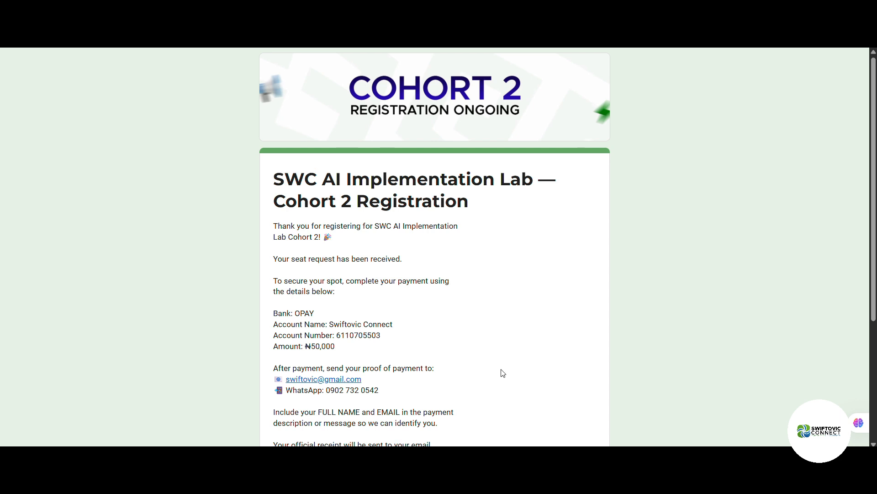
{"action": "scroll", "coordinate": [503, 373], "scroll_direction": "down", "scroll_amount": 1}
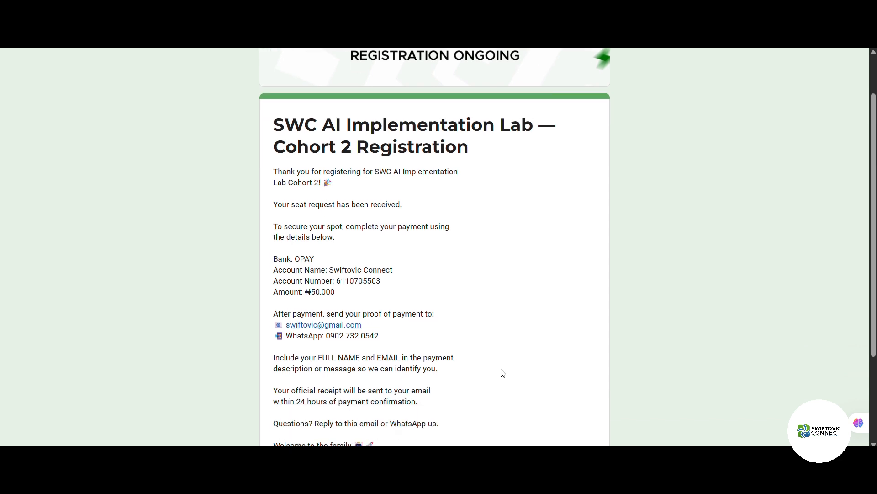
{"action": "scroll", "coordinate": [502, 373], "scroll_direction": "down", "scroll_amount": 1}
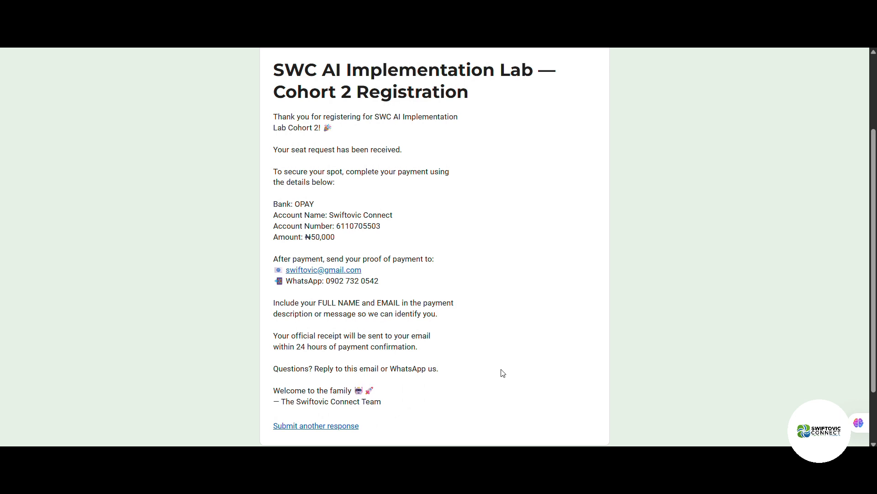
{"action": "scroll", "coordinate": [503, 373], "scroll_direction": "down", "scroll_amount": 2}
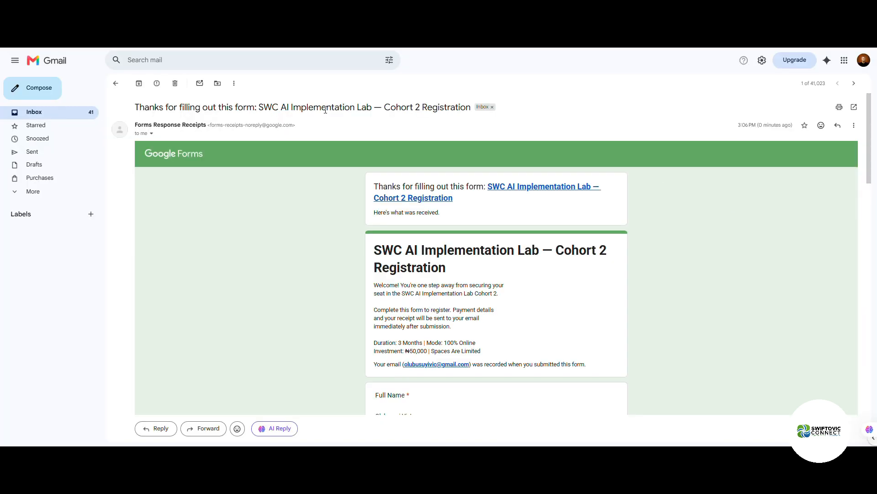
Step: Scroll through the receipt email's embedded Cohort 2 responses and back to the top
{"action": "scroll", "coordinate": [308, 201], "scroll_direction": "down", "scroll_amount": 5}
{"action": "scroll", "coordinate": [308, 200], "scroll_direction": "down", "scroll_amount": 15}
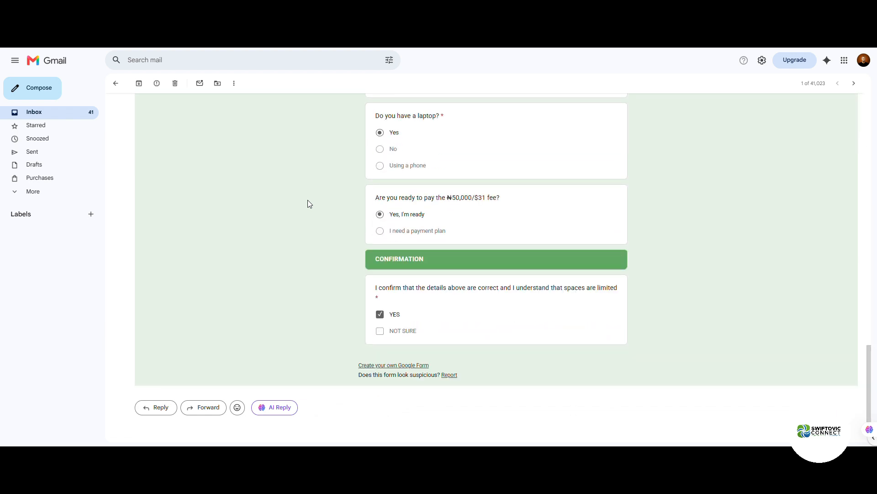
{"action": "scroll", "coordinate": [308, 201], "scroll_direction": "up", "scroll_amount": 18}
{"action": "scroll", "coordinate": [308, 202], "scroll_direction": "up", "scroll_amount": 3}
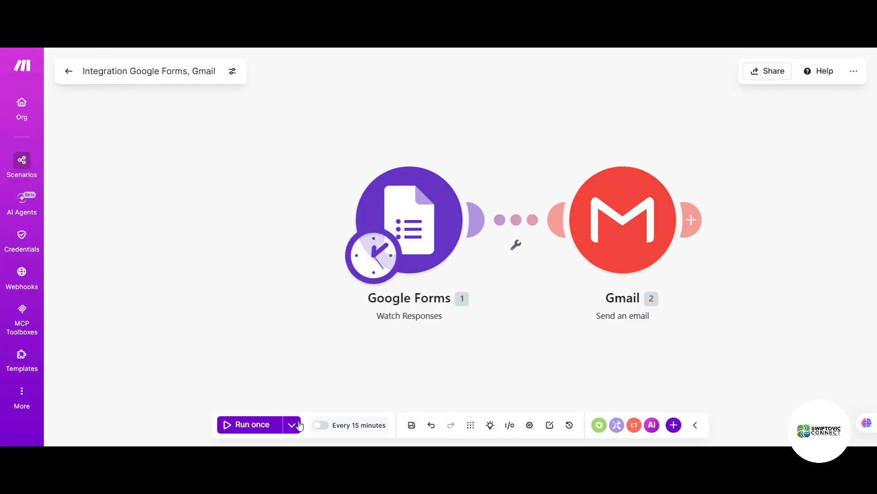
{"action": "left_click", "coordinate": [292, 425]}
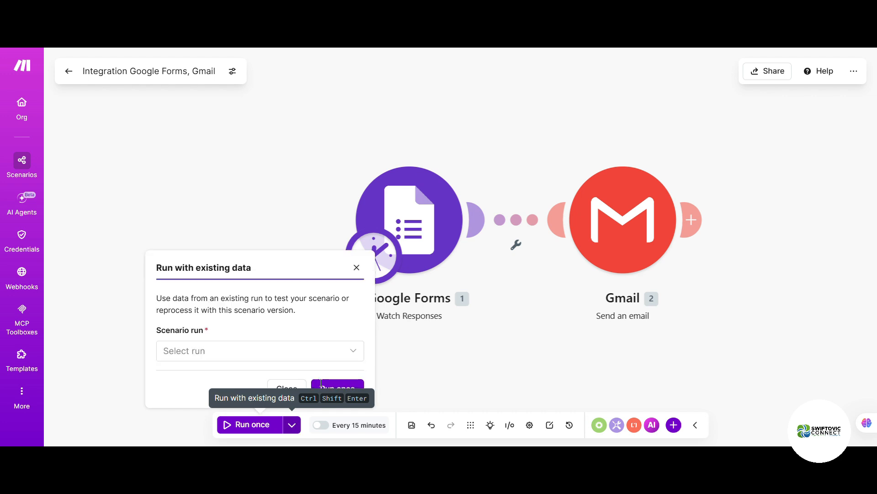
{"action": "left_click", "coordinate": [328, 356]}
{"action": "left_click", "coordinate": [328, 356]}
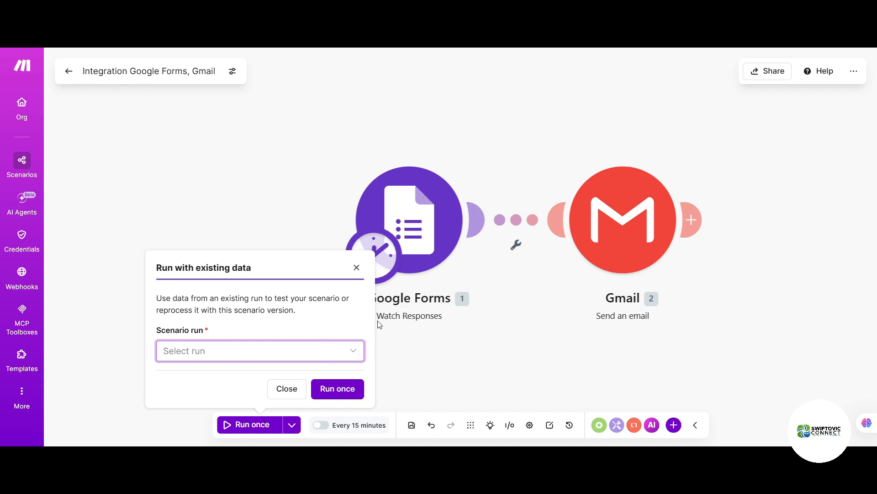
{"action": "left_click", "coordinate": [356, 267]}
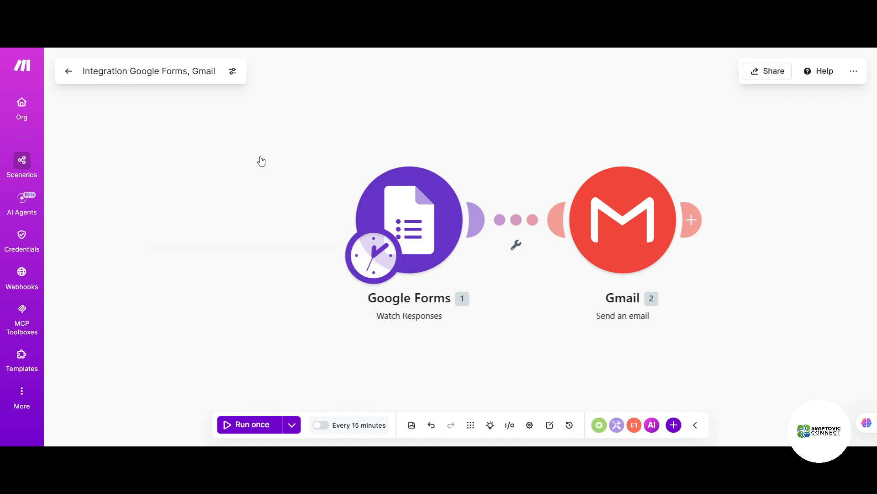
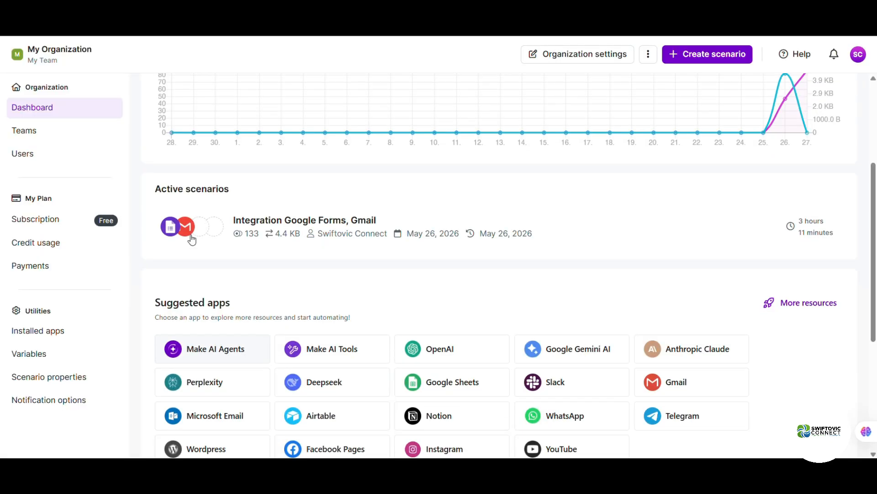
Step: Scroll up the organization dashboard to view the Usage chart and the active scenario
{"action": "scroll", "coordinate": [191, 235], "scroll_direction": "up", "scroll_amount": 3}
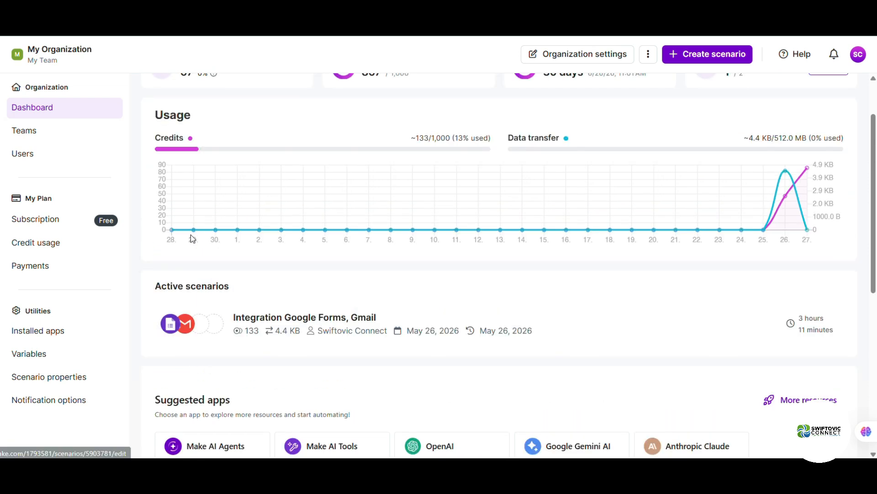
{"action": "scroll", "coordinate": [191, 235], "scroll_direction": "up", "scroll_amount": 2}
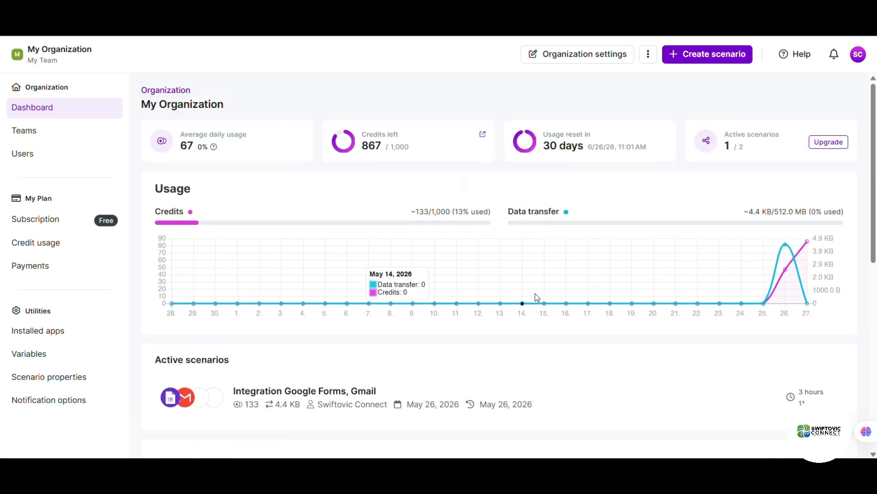
{"action": "mouse_move", "coordinate": [770, 297]}
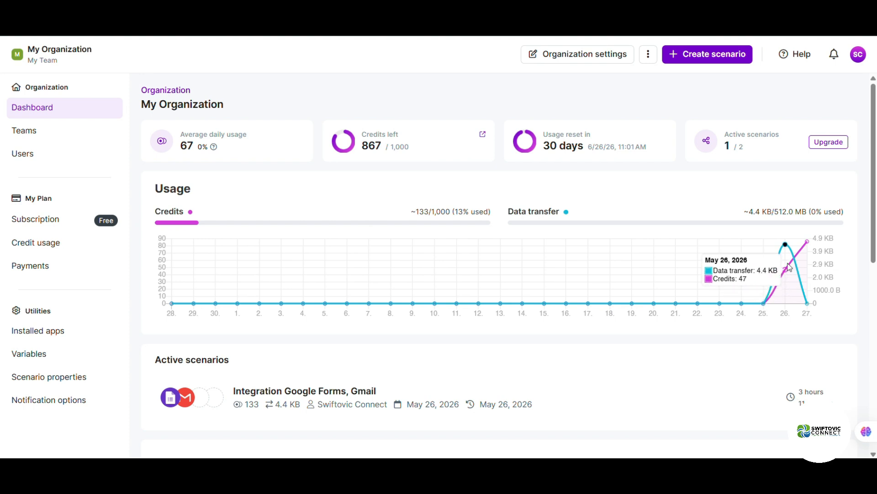
{"action": "mouse_move", "coordinate": [805, 249]}
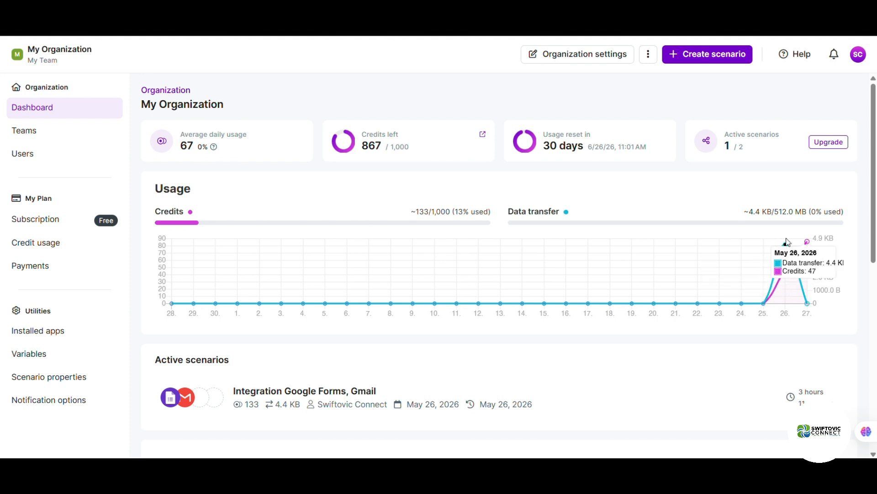
{"action": "mouse_move", "coordinate": [806, 303]}
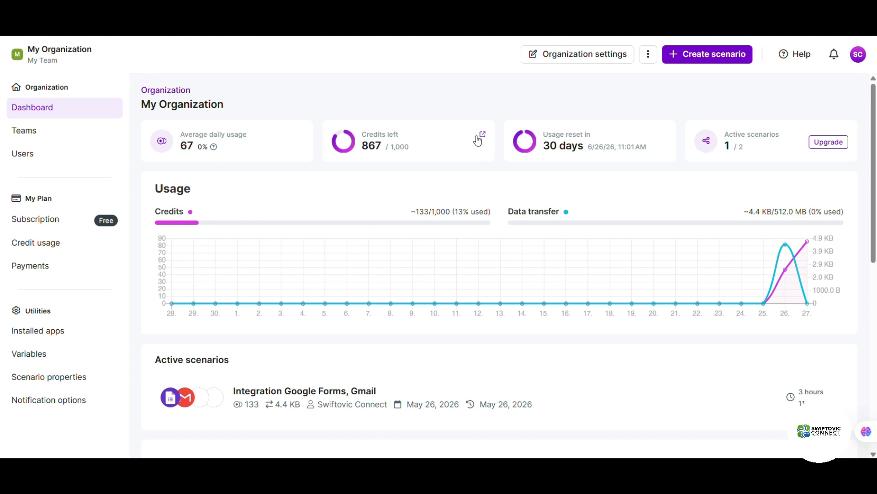
{"action": "left_click", "coordinate": [647, 55]}
{"action": "left_click", "coordinate": [647, 55]}
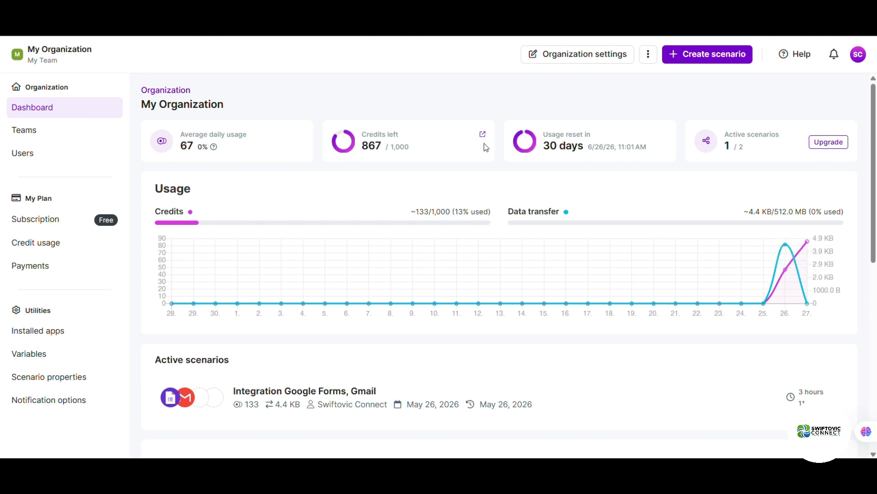
{"action": "scroll", "coordinate": [521, 345], "scroll_direction": "down", "scroll_amount": 3}
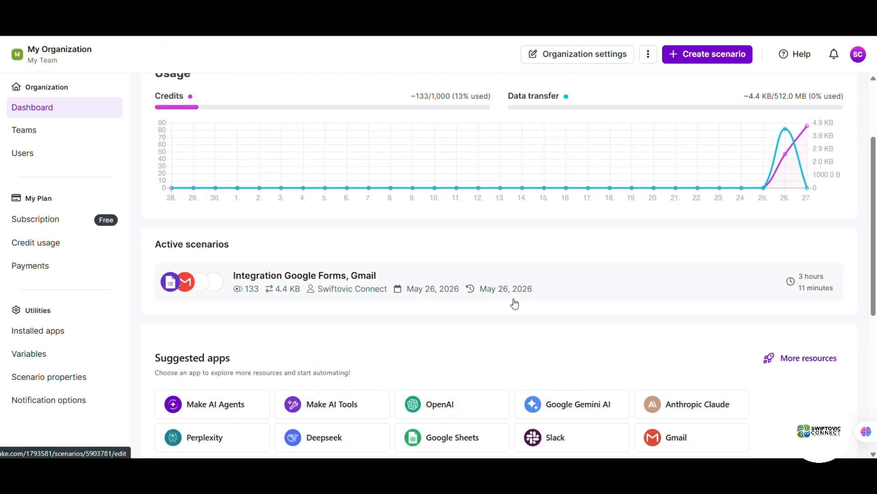
Step: Open the Integration Google Forms, Gmail scenario and review its history of one success and two errors
{"action": "left_click", "coordinate": [515, 304]}
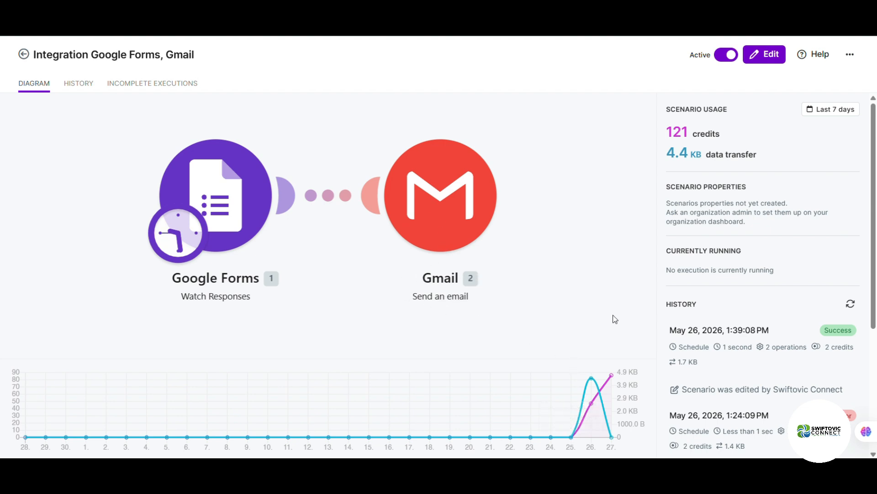
{"action": "scroll", "coordinate": [681, 329], "scroll_direction": "down", "scroll_amount": 5}
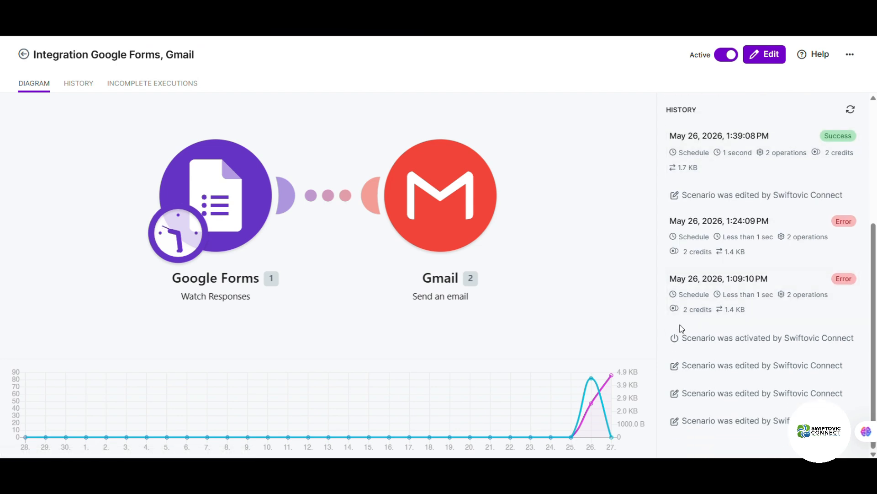
{"action": "scroll", "coordinate": [680, 329], "scroll_direction": "up", "scroll_amount": 5}
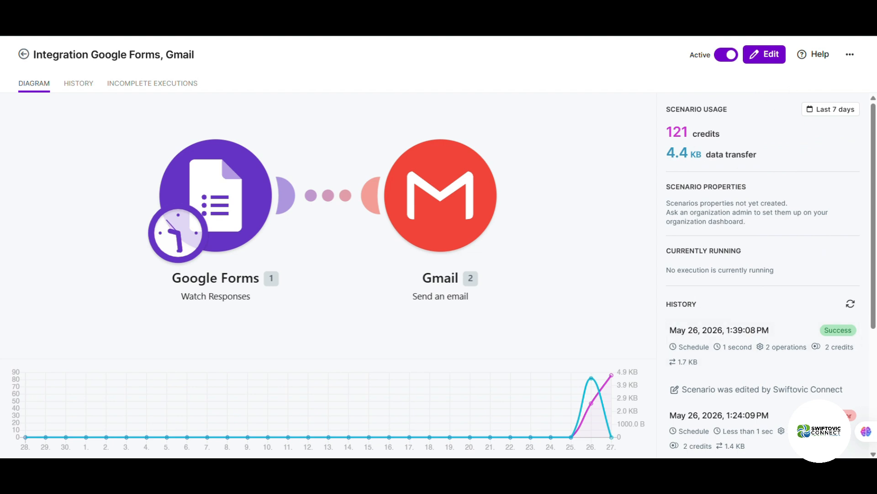
{"action": "left_click", "coordinate": [77, 84]}
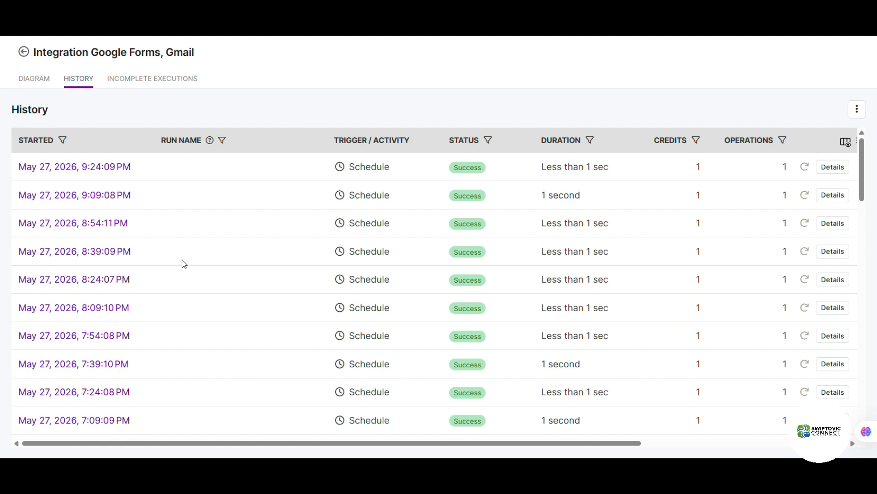
{"action": "scroll", "coordinate": [184, 264], "scroll_direction": "down", "scroll_amount": 10}
{"action": "scroll", "coordinate": [184, 264], "scroll_direction": "down", "scroll_amount": 13}
{"action": "left_click", "coordinate": [137, 81]}
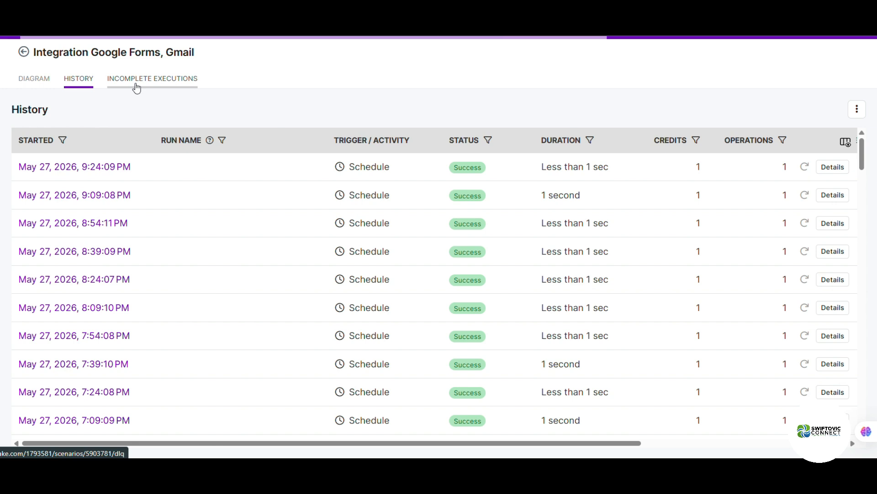
{"action": "left_click", "coordinate": [41, 84]}
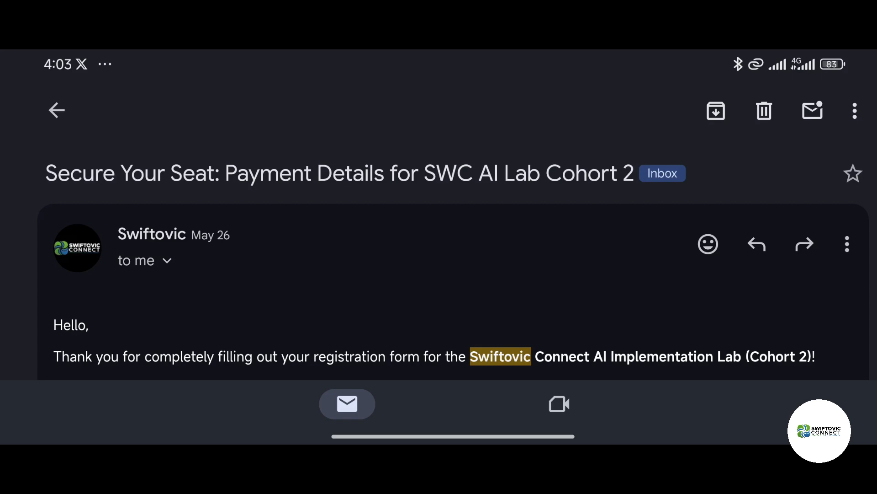
{"action": "scroll", "coordinate": [439, 293], "scroll_direction": "down", "scroll_amount": 5}
{"action": "scroll", "coordinate": [465, 293], "scroll_direction": "down", "scroll_amount": 6}
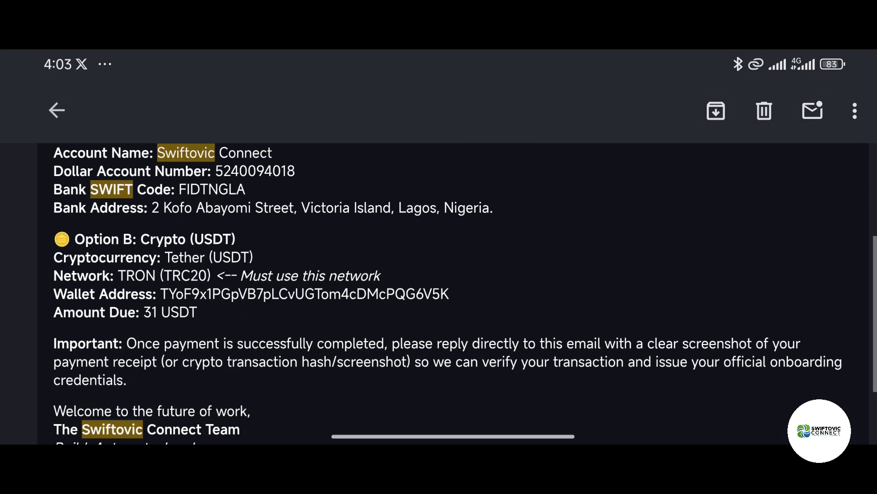
{"action": "scroll", "coordinate": [457, 292], "scroll_direction": "down", "scroll_amount": 2}
{"action": "scroll", "coordinate": [439, 293], "scroll_direction": "down", "scroll_amount": 3}
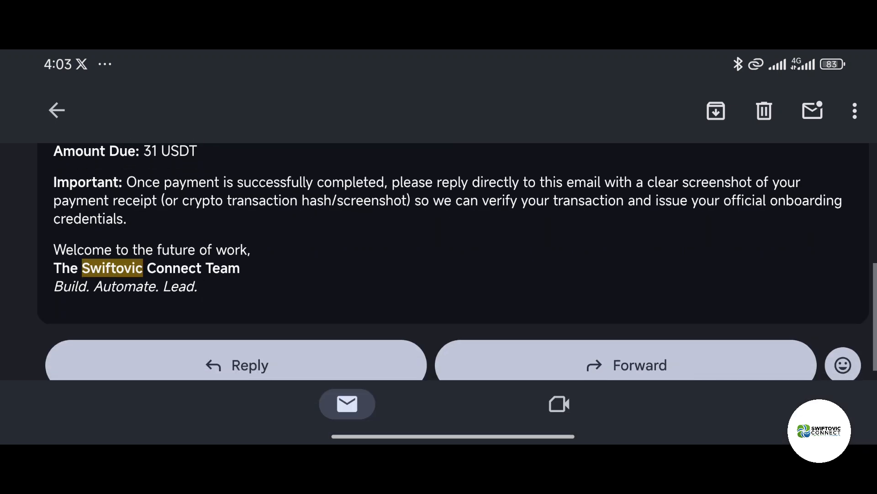
{"action": "scroll", "coordinate": [439, 260], "scroll_direction": "down", "scroll_amount": 1}
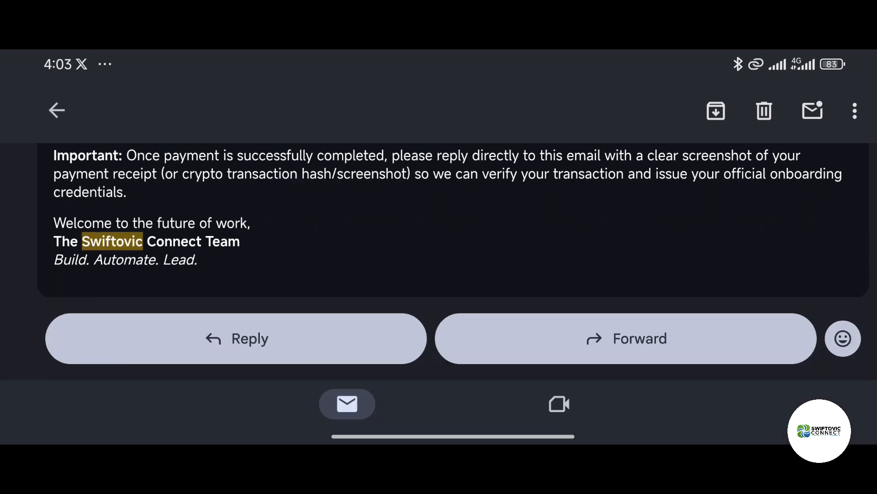
{"action": "scroll", "coordinate": [439, 261], "scroll_direction": "up", "scroll_amount": 4}
{"action": "scroll", "coordinate": [438, 260], "scroll_direction": "up", "scroll_amount": 6}
{"action": "scroll", "coordinate": [439, 261], "scroll_direction": "up", "scroll_amount": 3}
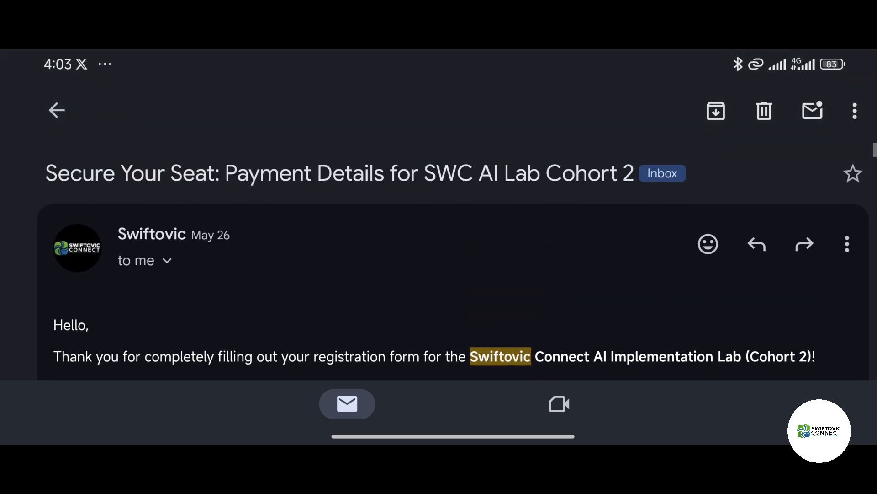